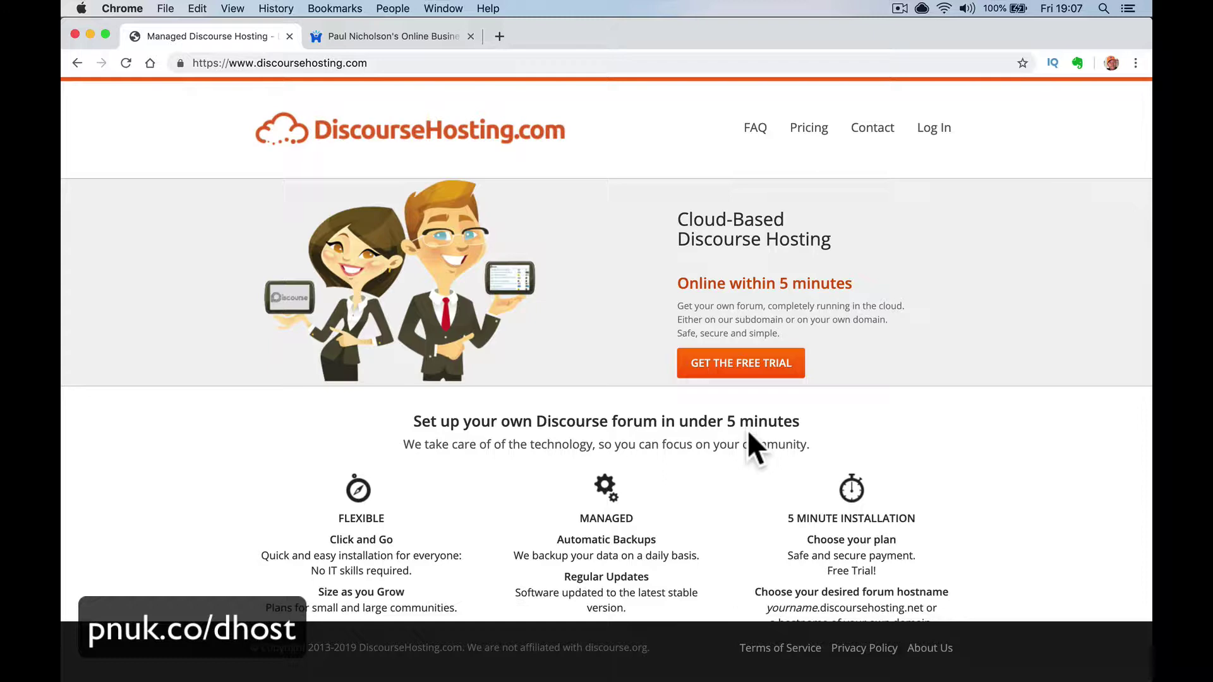
- Browse the hosted forum's category list
left_click(408, 38)
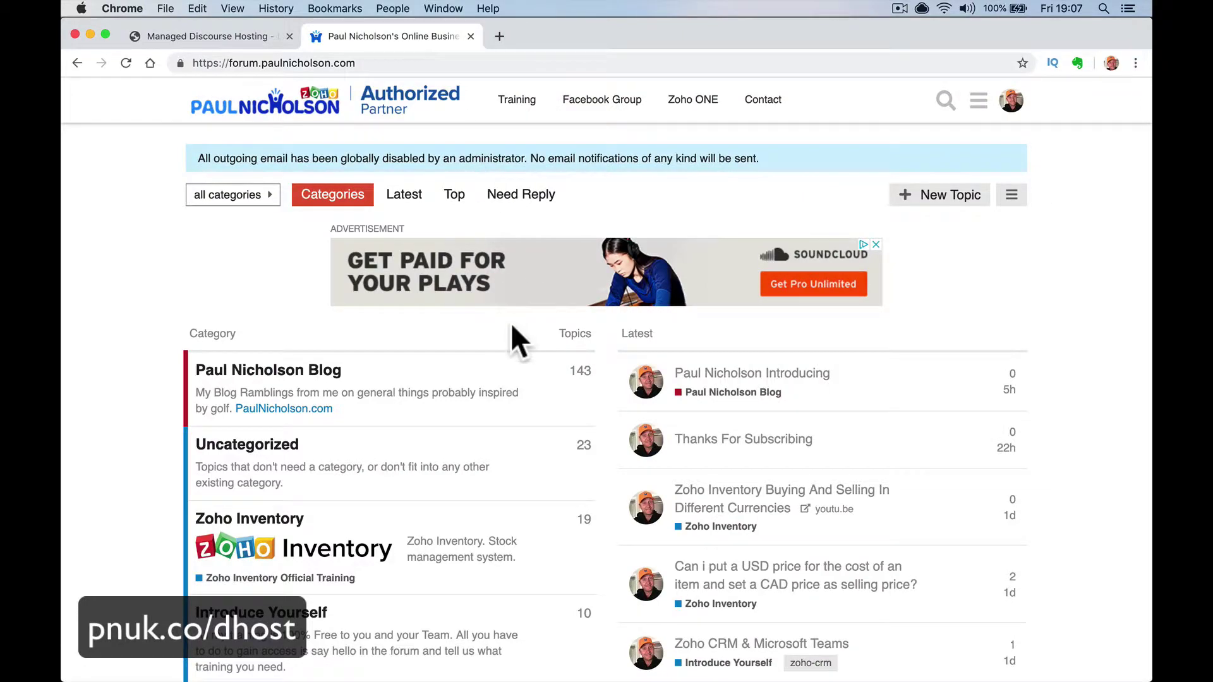
scroll(511, 323, "down", 10)
scroll(511, 323, "up", 5)
scroll(510, 324, "up", 5)
- Go back to the DiscourseHosting.com homepage and scroll through it
left_click(225, 35)
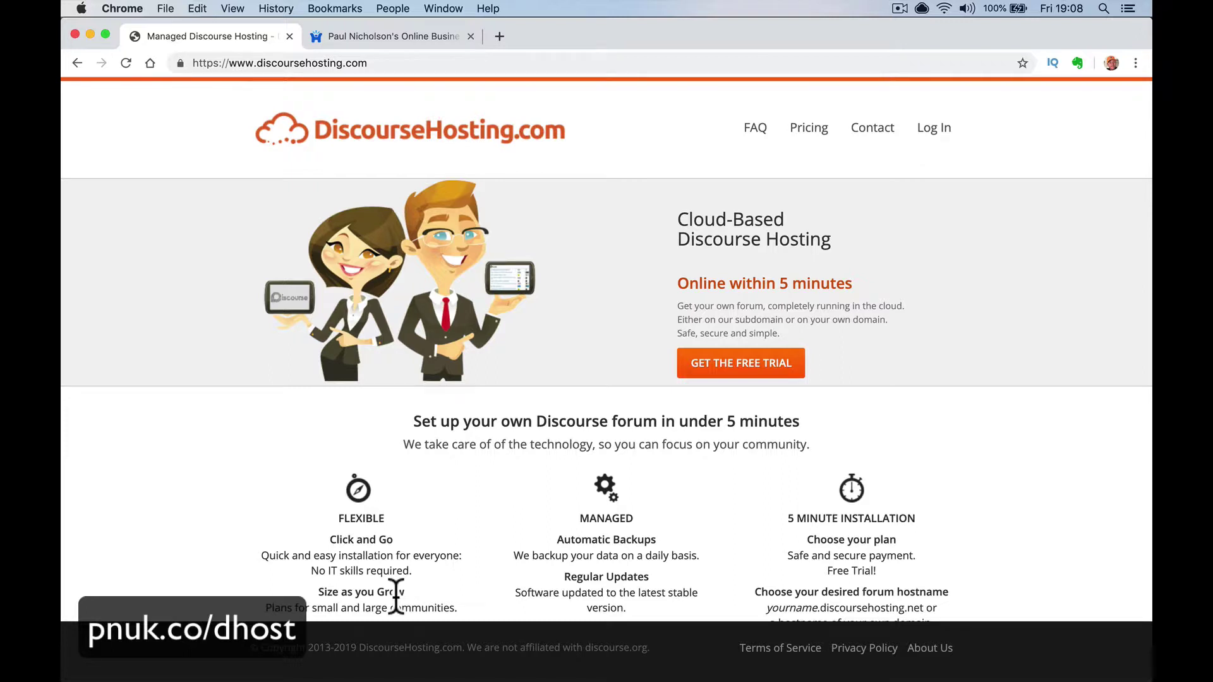
scroll(616, 419, "down", 2)
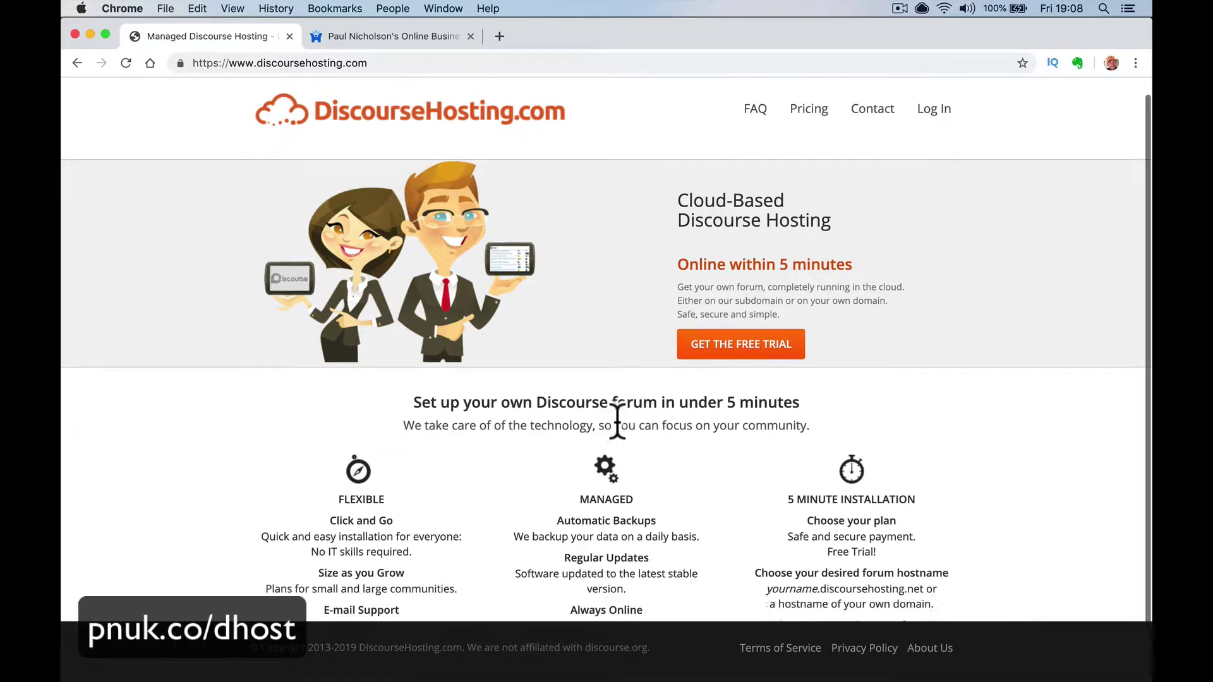
scroll(616, 420, "up", 2)
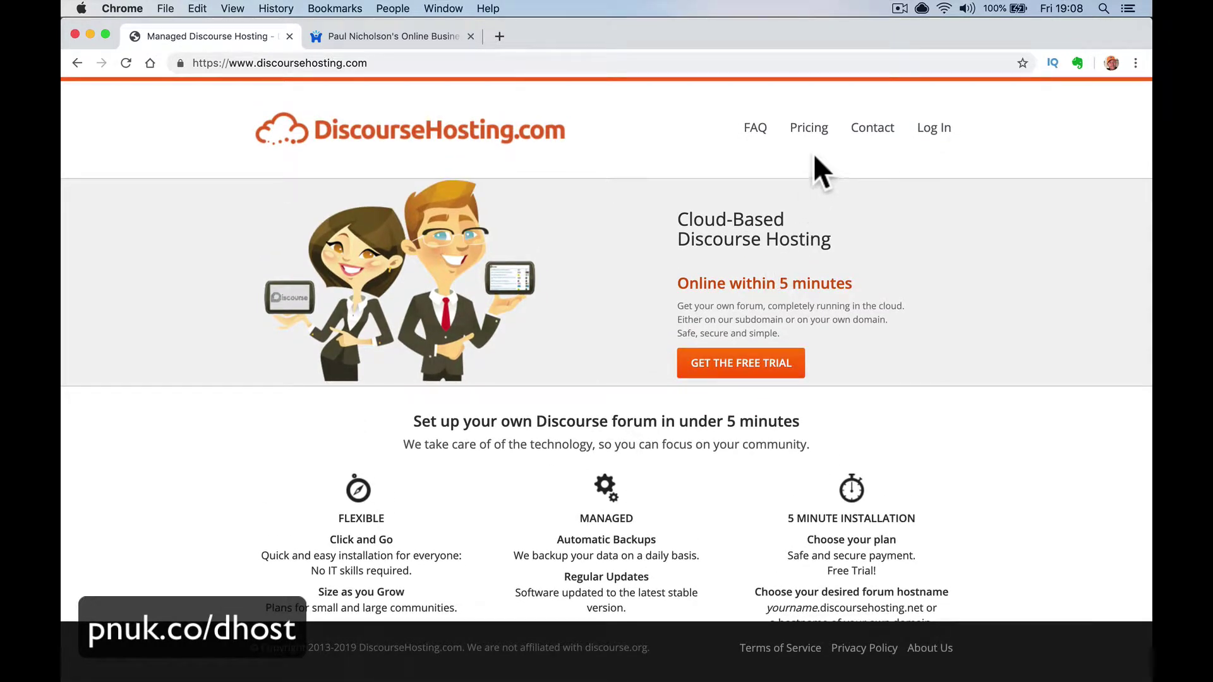
- Scroll Pricing to the Basic, Professional, Business and Enterprise plan table
left_click(809, 129)
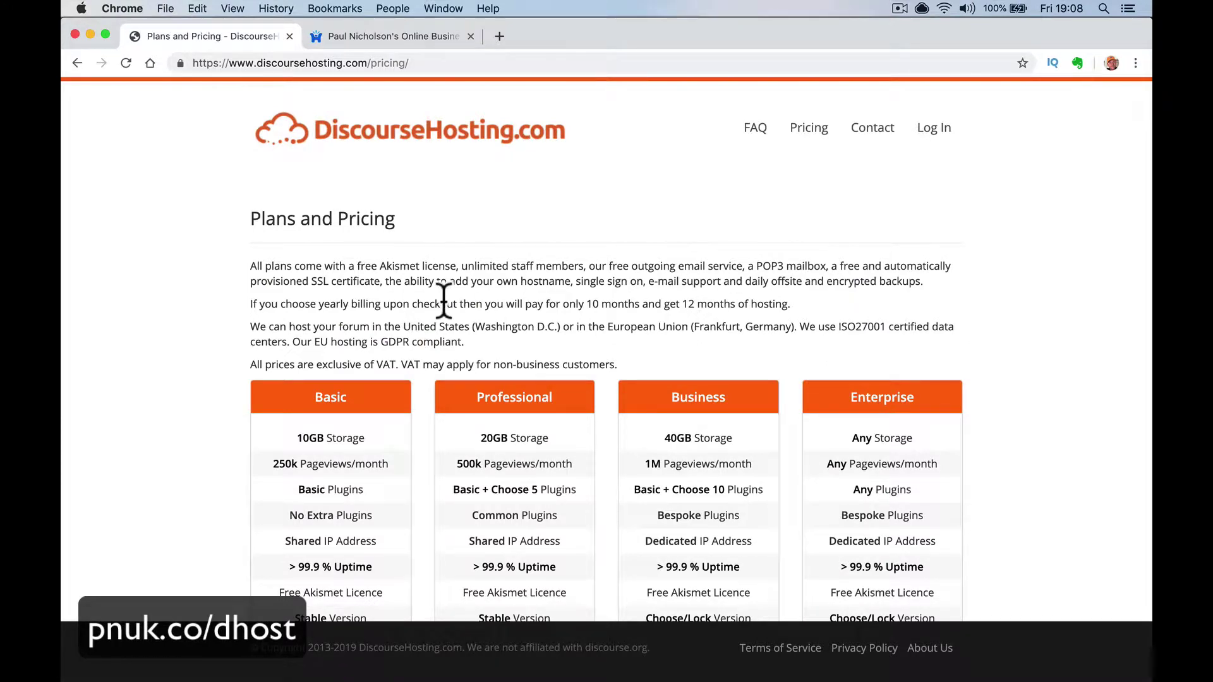
scroll(447, 300, "down", 3)
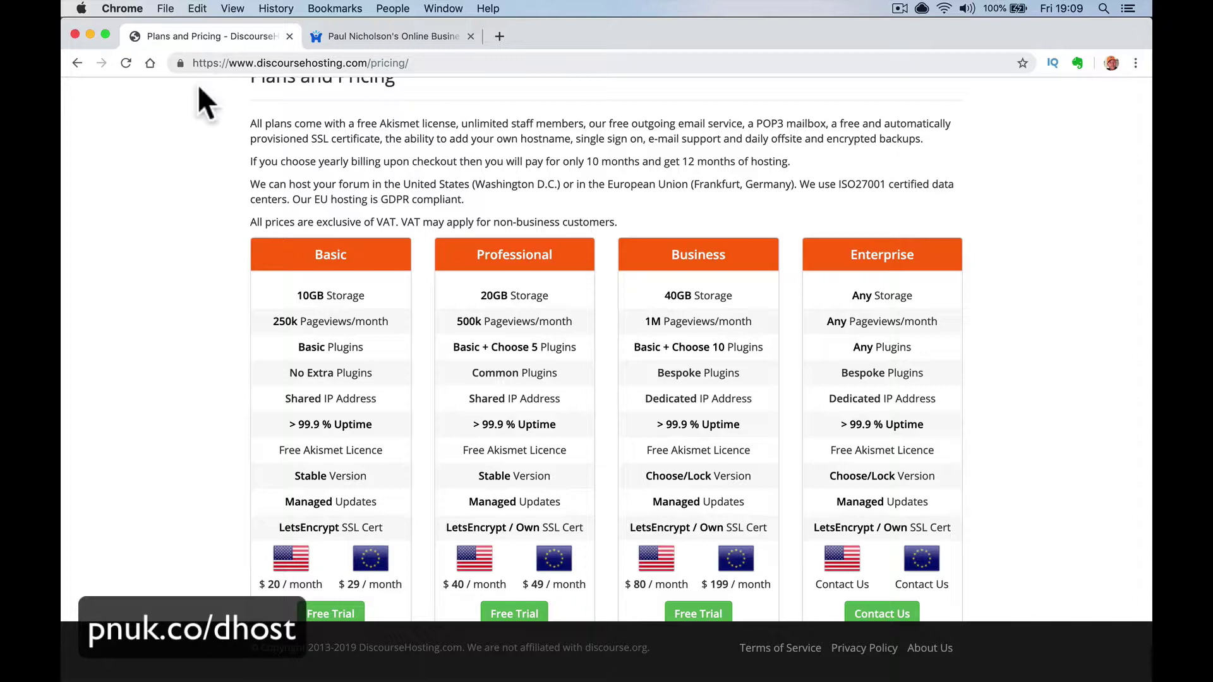
- View the forum's secure connection and certificate details, then return to the pricing page
left_click(375, 42)
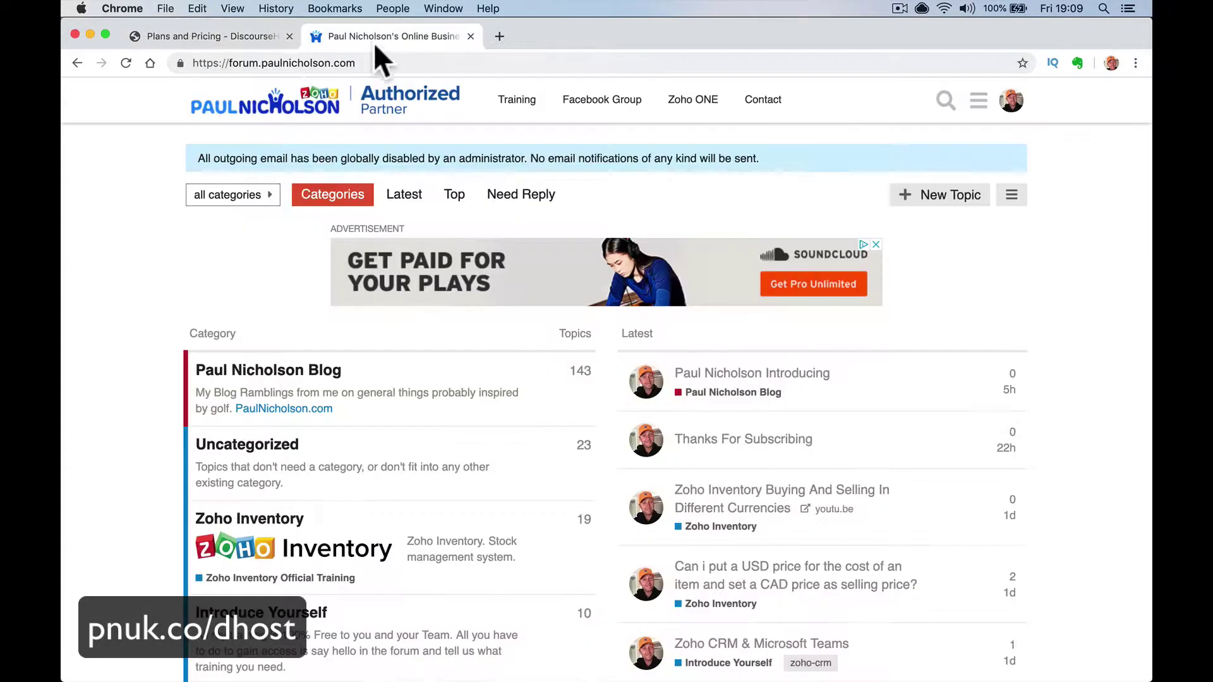
left_click(183, 62)
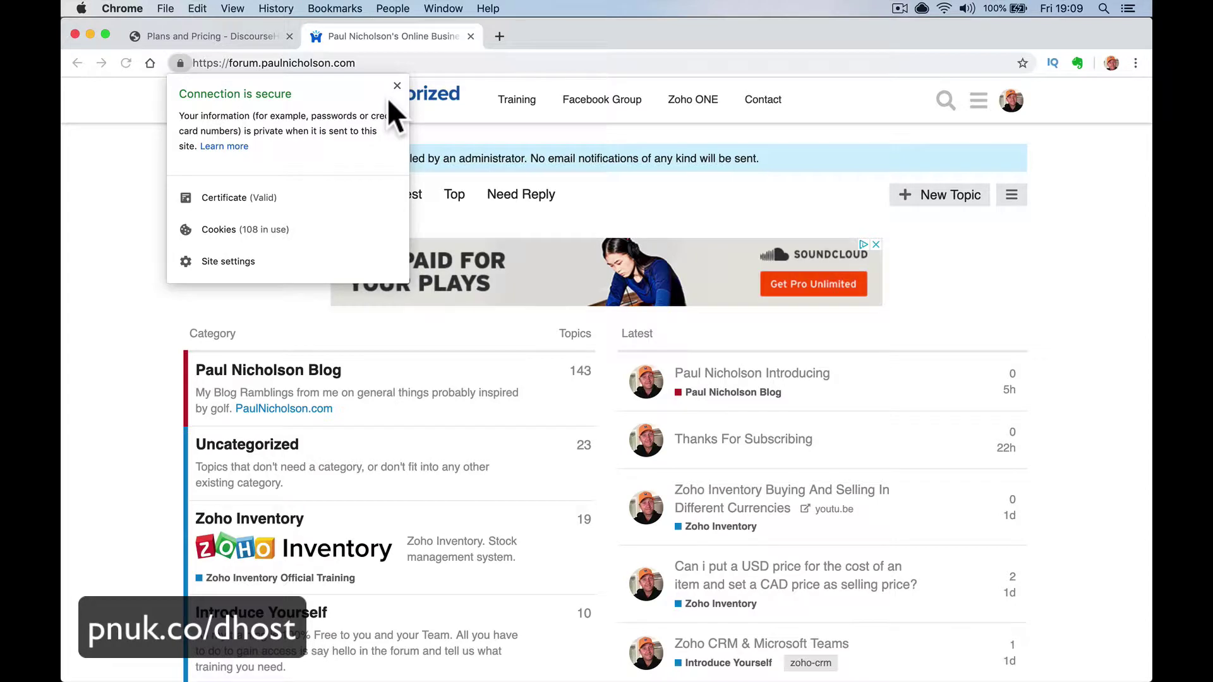
left_click(268, 38)
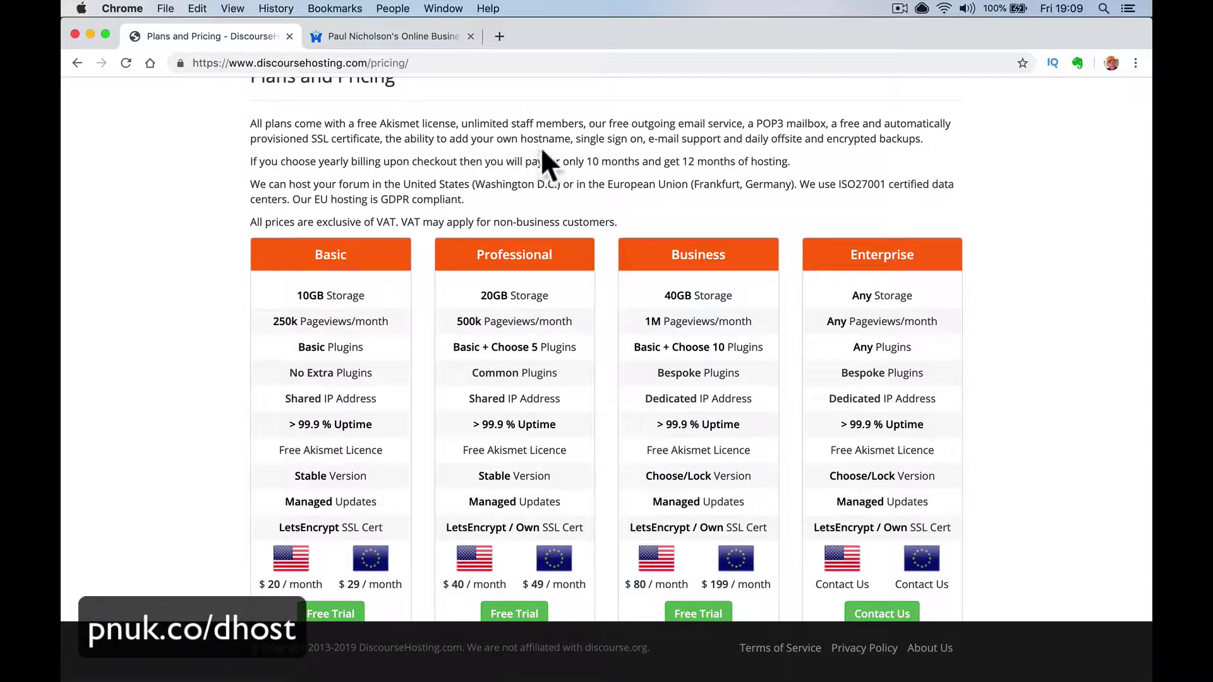
- Highlight the forum's hostname in the address bar, then go back to the pricing page
left_click(374, 36)
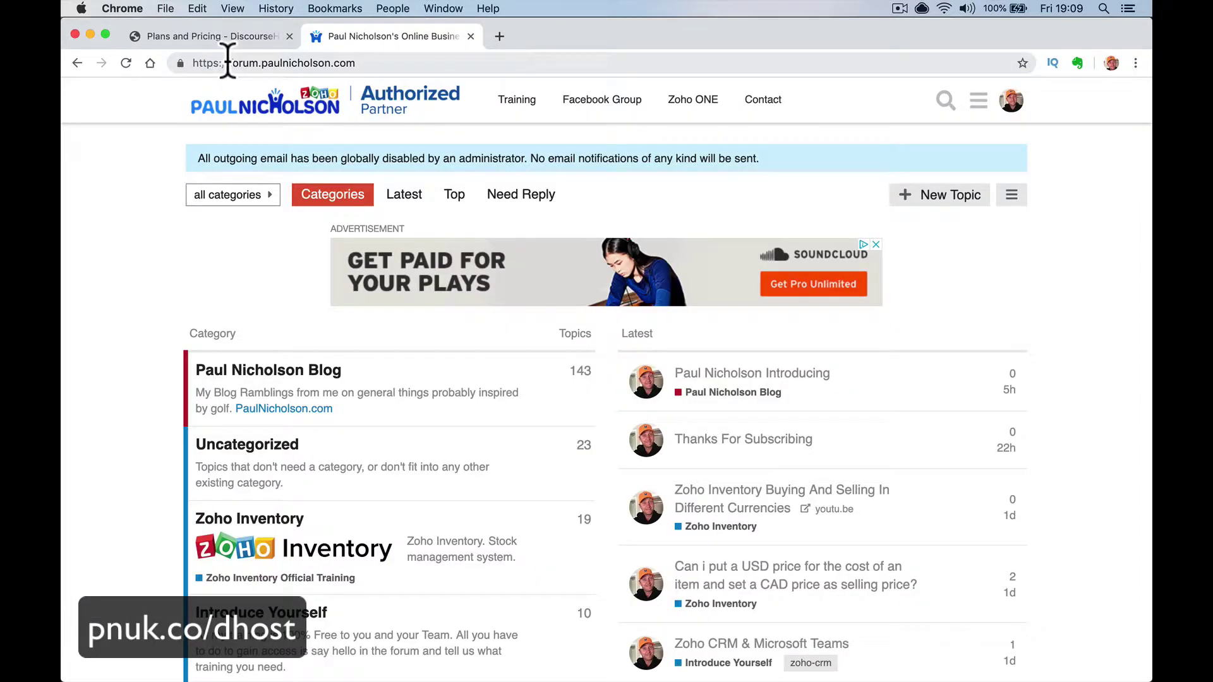
left_click_drag(228, 63, 469, 76)
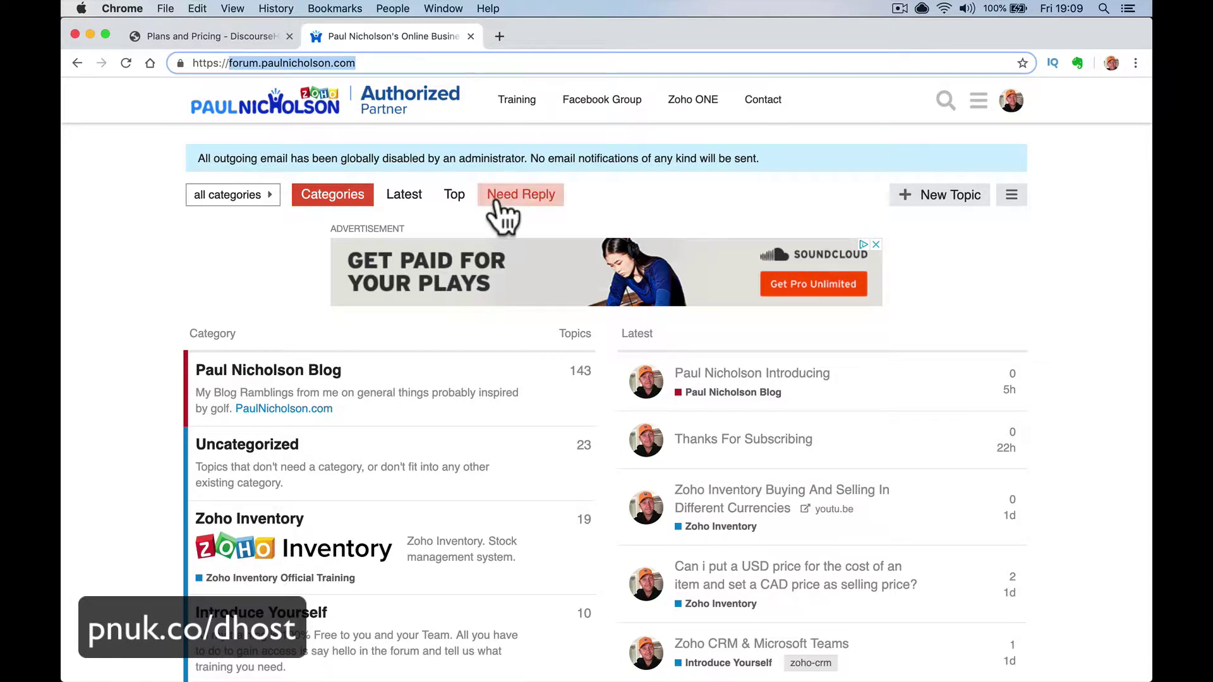
left_click(220, 35)
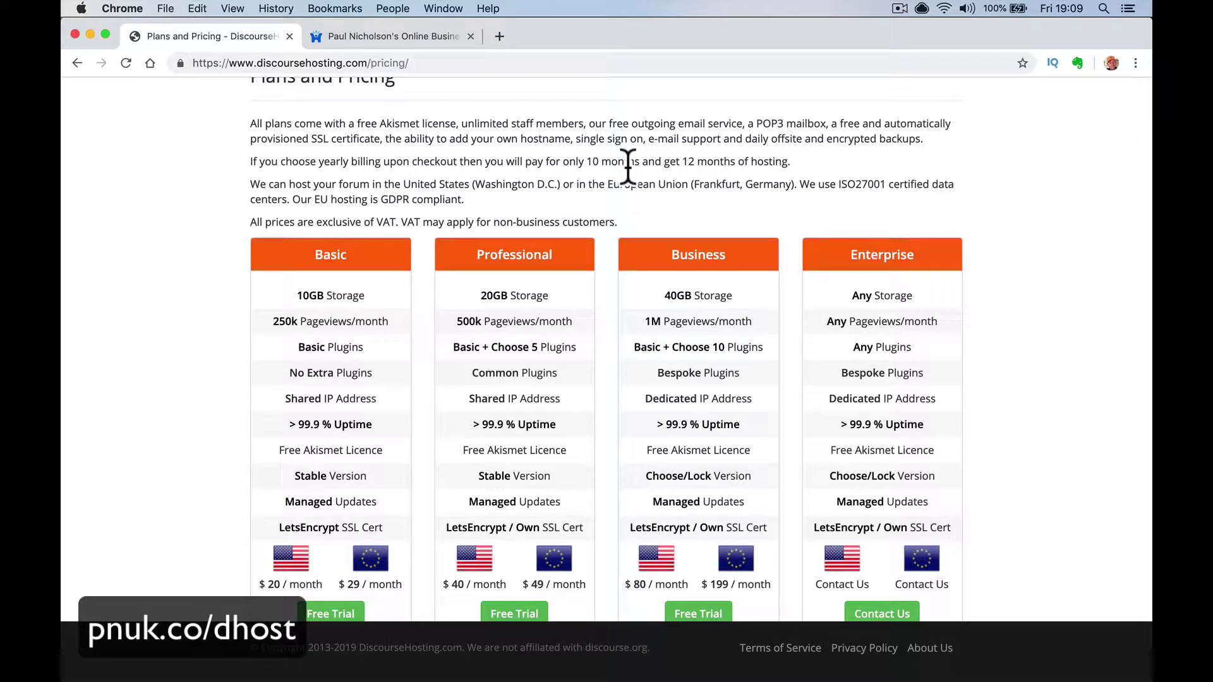
scroll(627, 165, "down", 2)
scroll(638, 140, "down", 3)
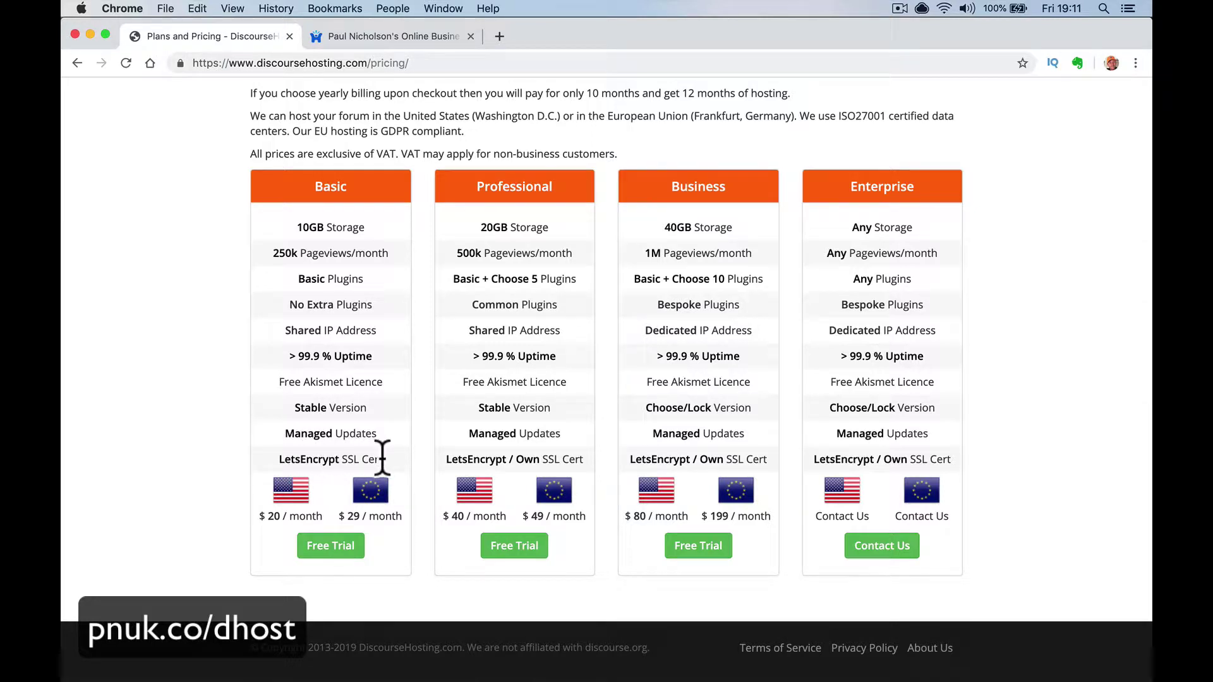
left_click(380, 43)
left_click(249, 35)
left_click_drag(480, 228, 551, 227)
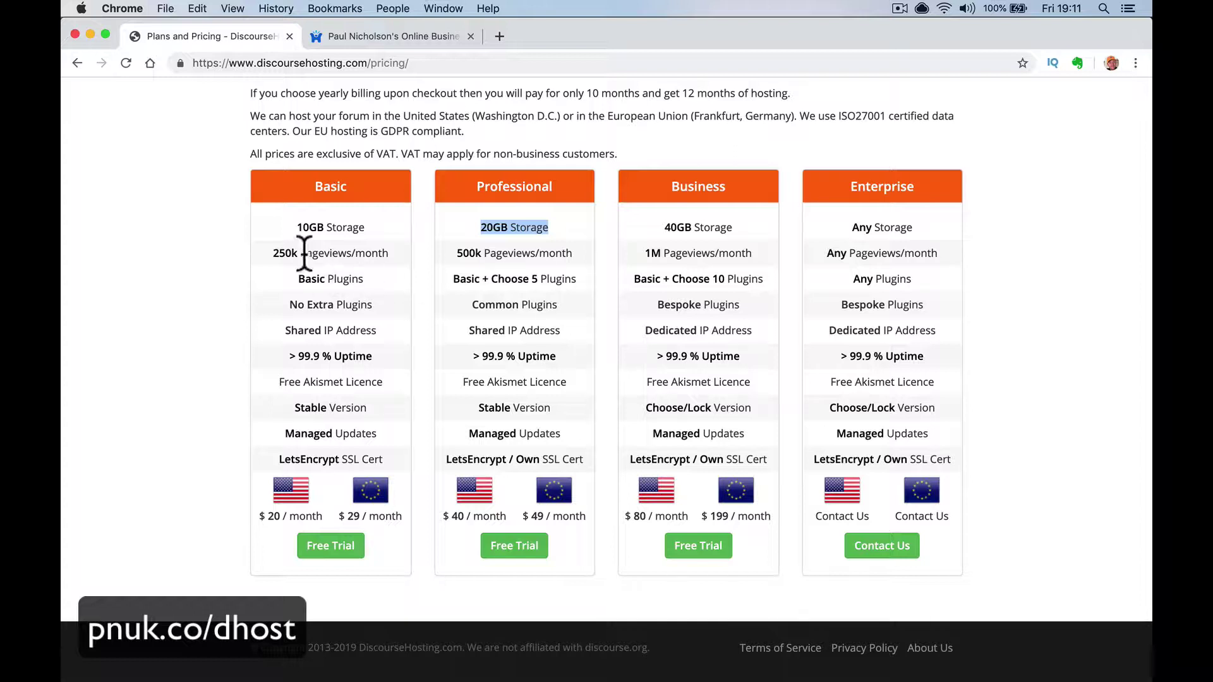
left_click_drag(455, 254, 594, 254)
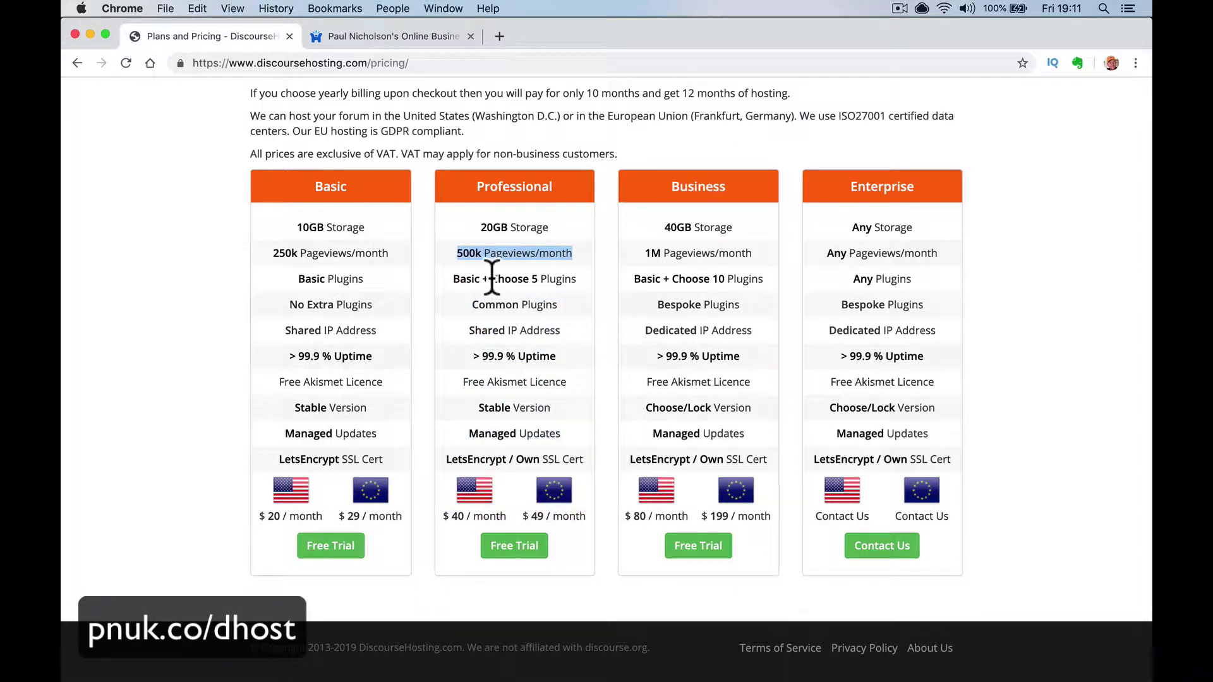
left_click_drag(490, 278, 575, 278)
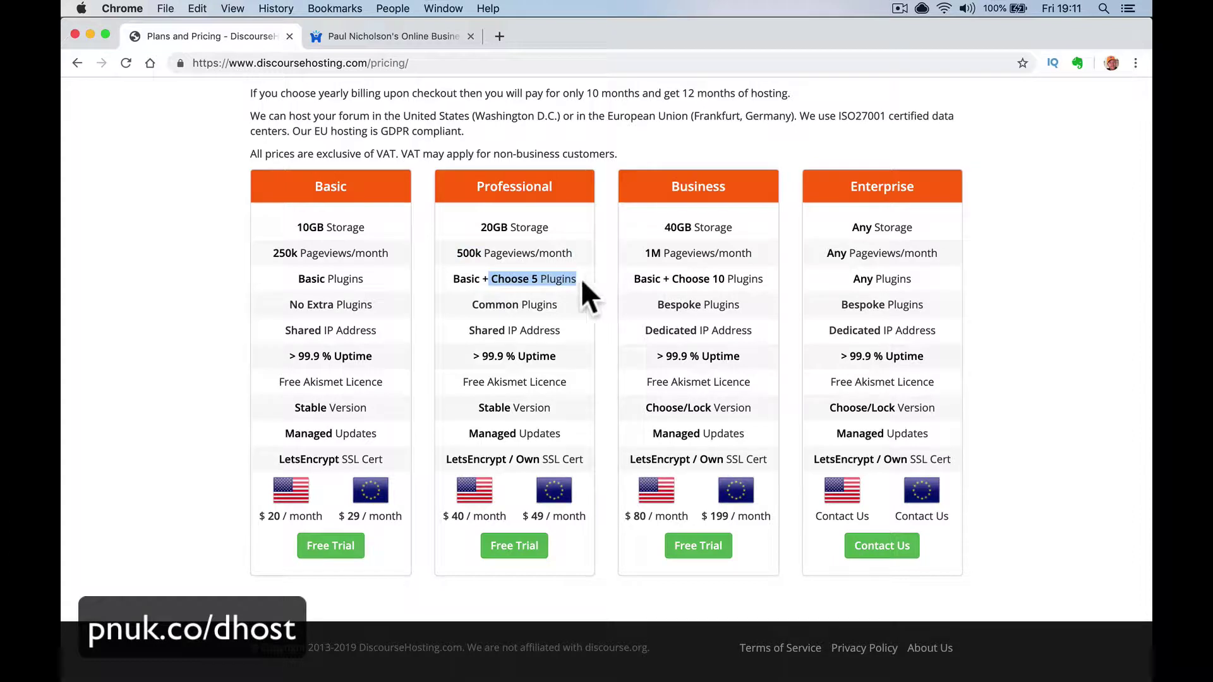
left_click(466, 334)
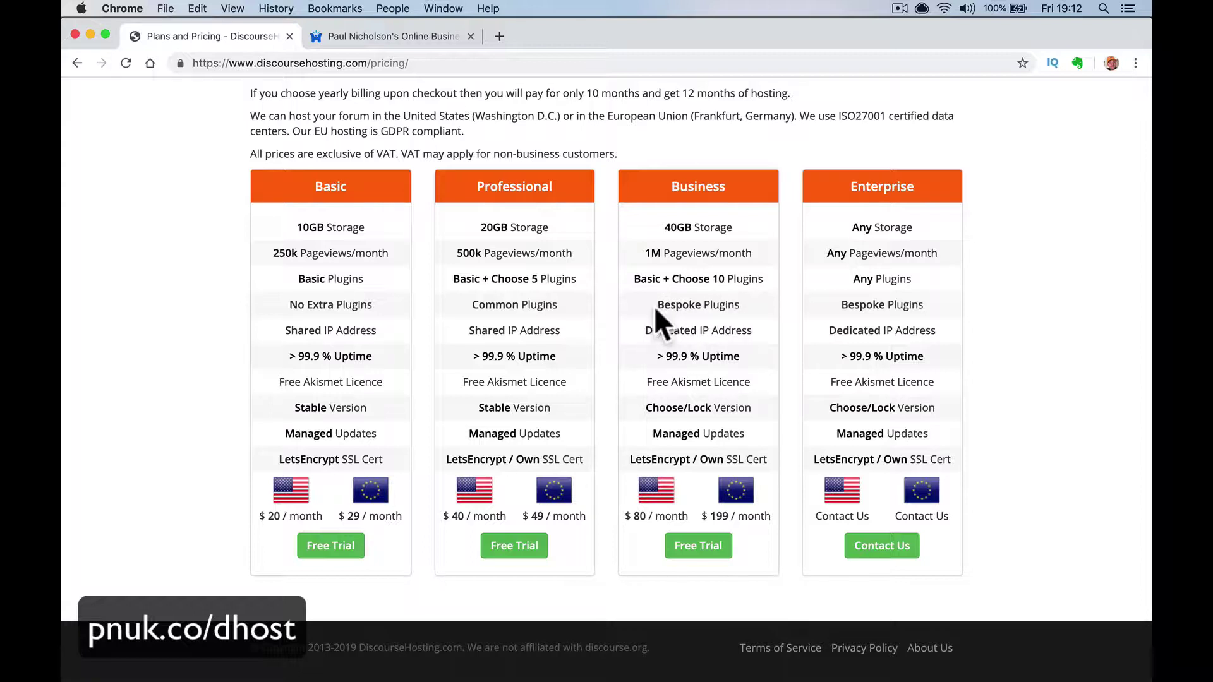
left_click_drag(657, 305, 745, 306)
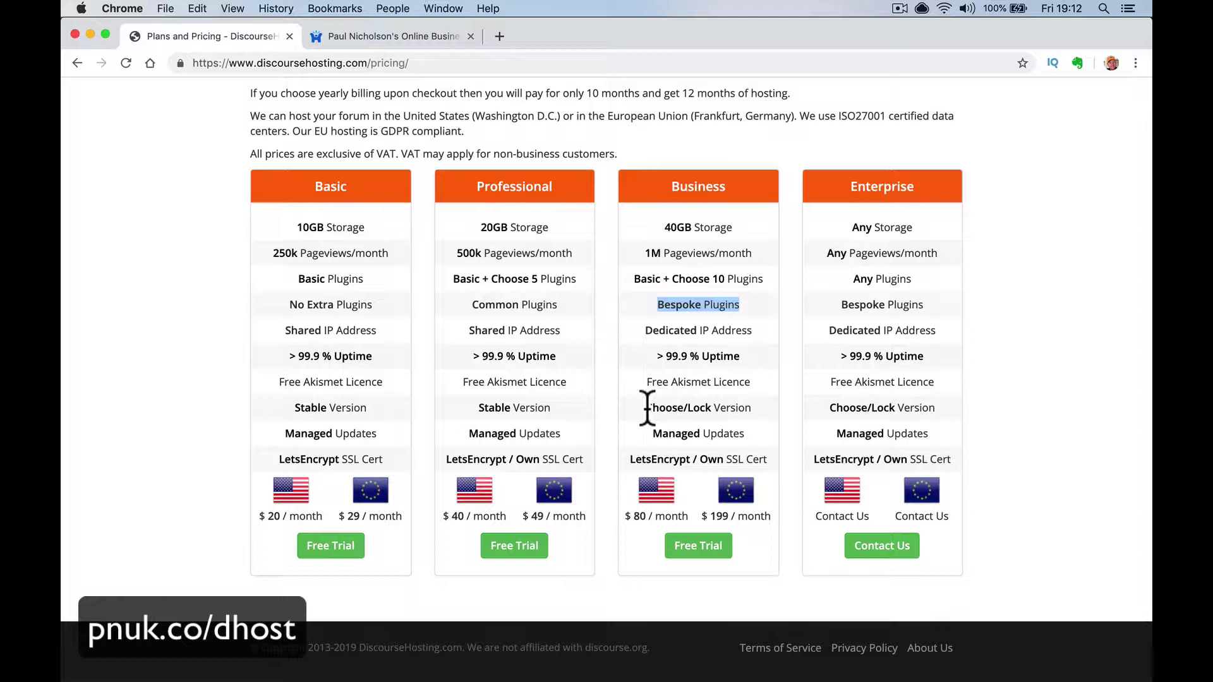
left_click_drag(644, 407, 764, 411)
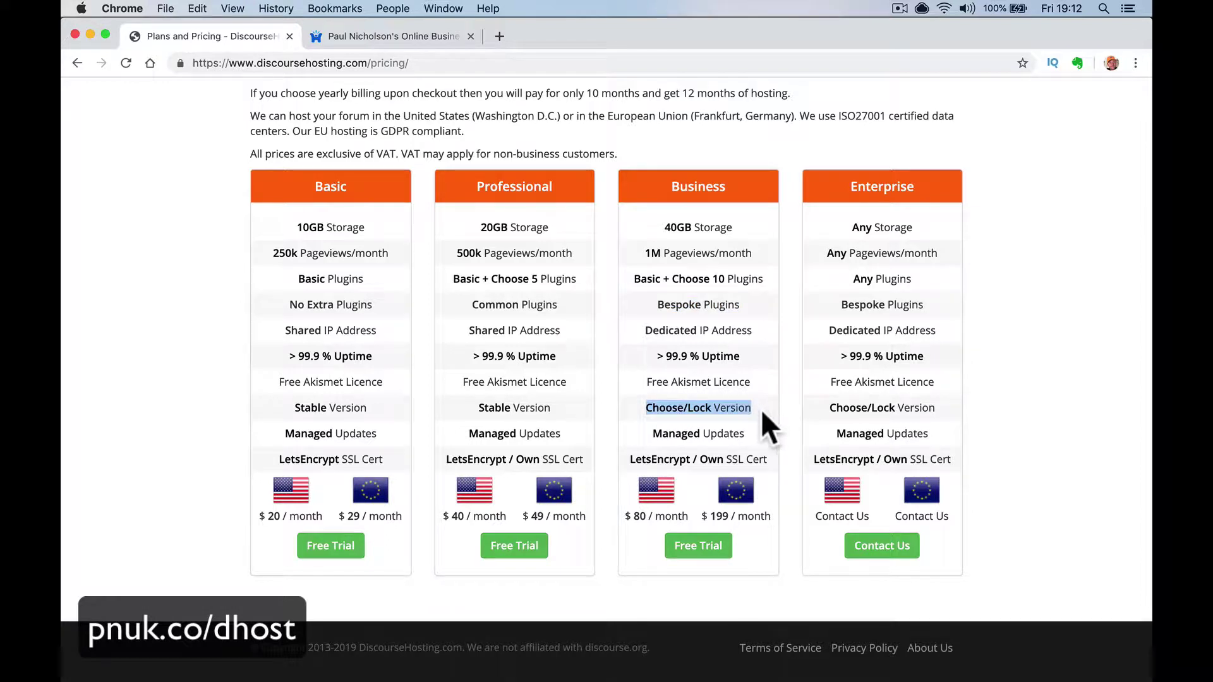
left_click(714, 460)
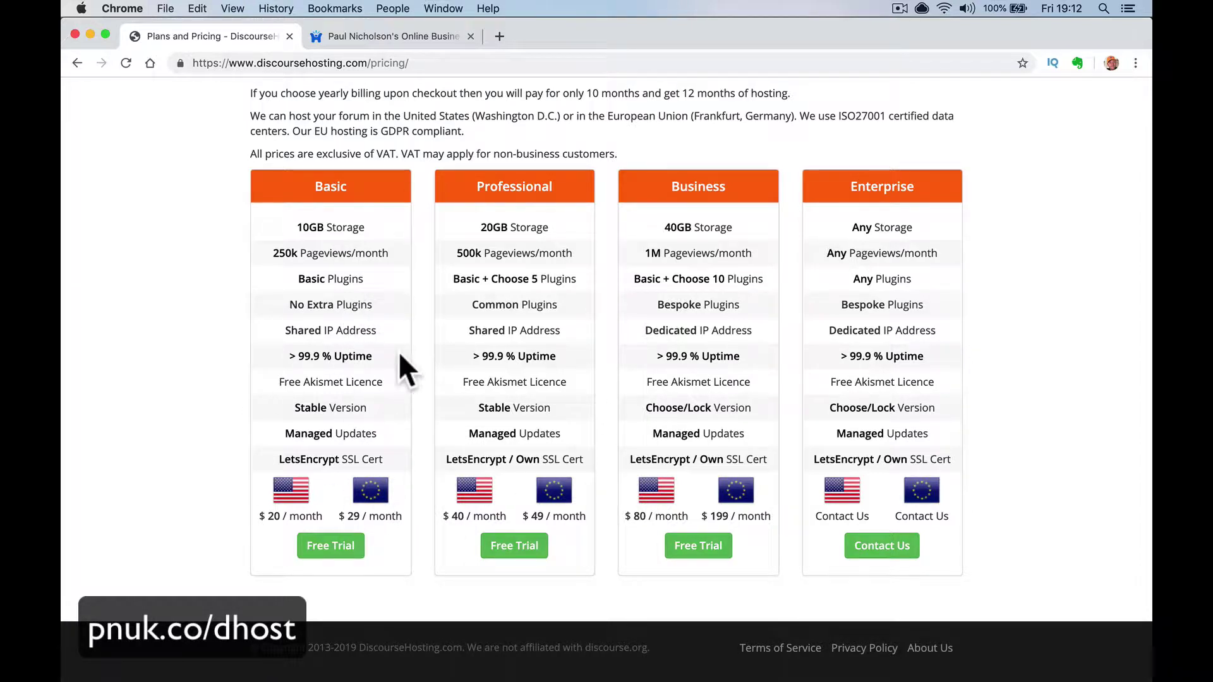
scroll(524, 340, "up", 3)
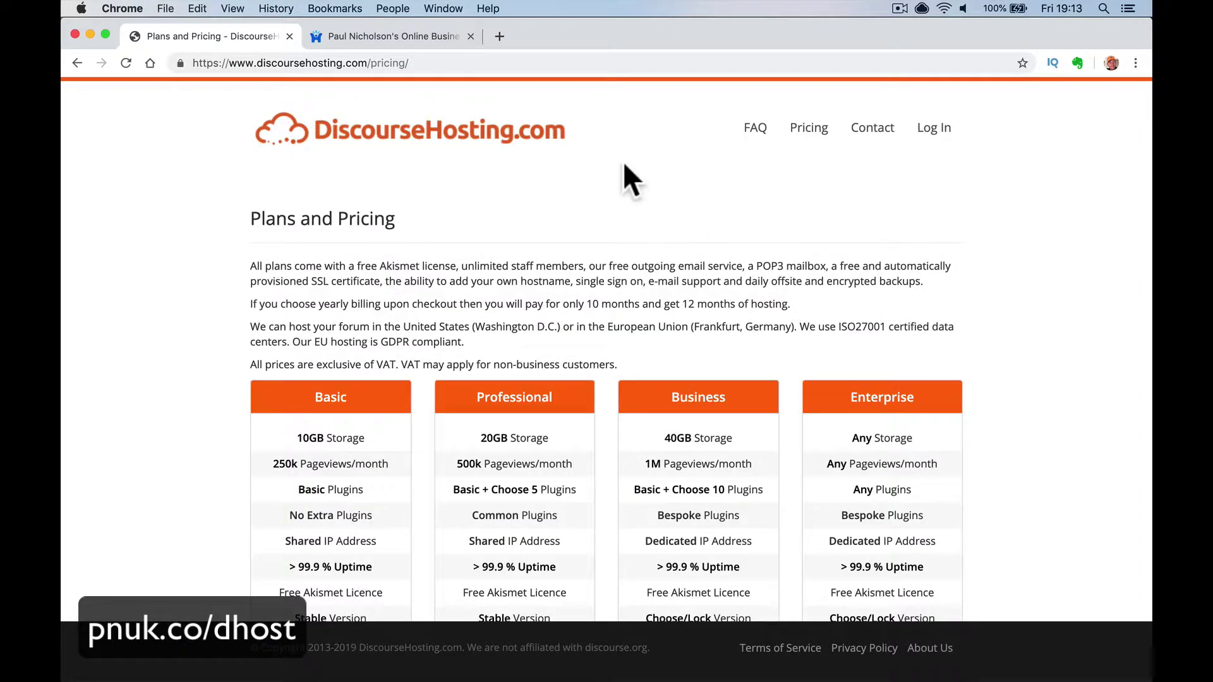
scroll(623, 161, "down", 3)
scroll(623, 161, "up", 3)
left_click(401, 36)
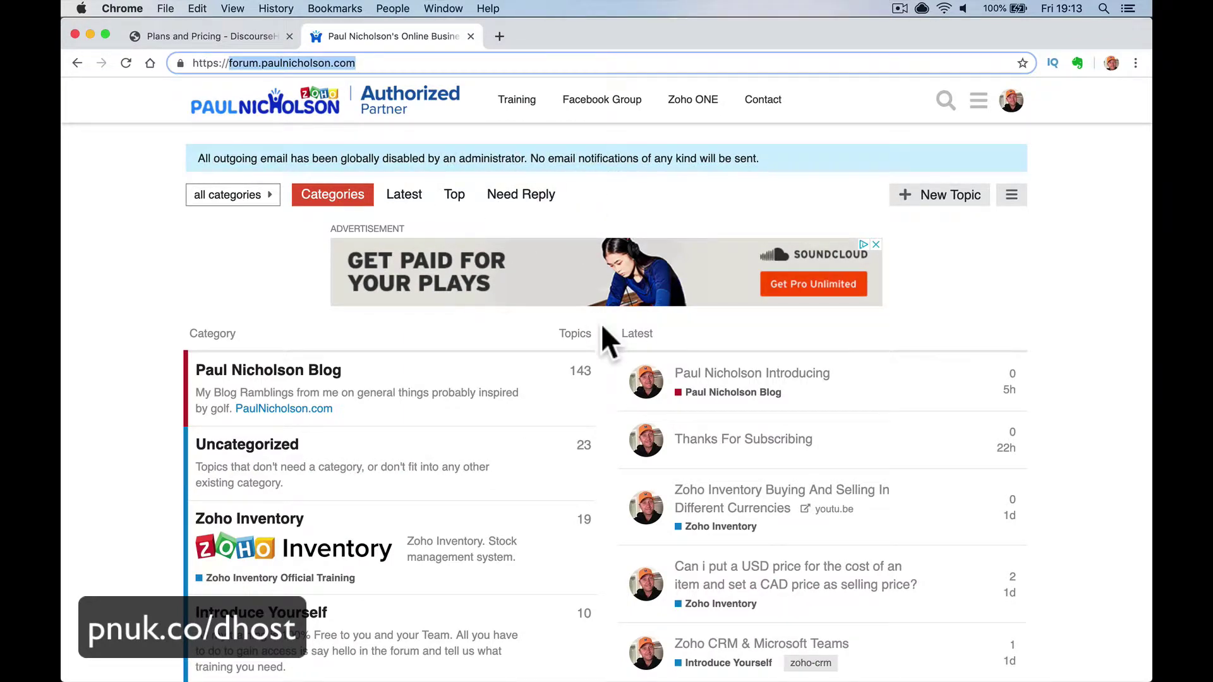
scroll(605, 411, "down", 15)
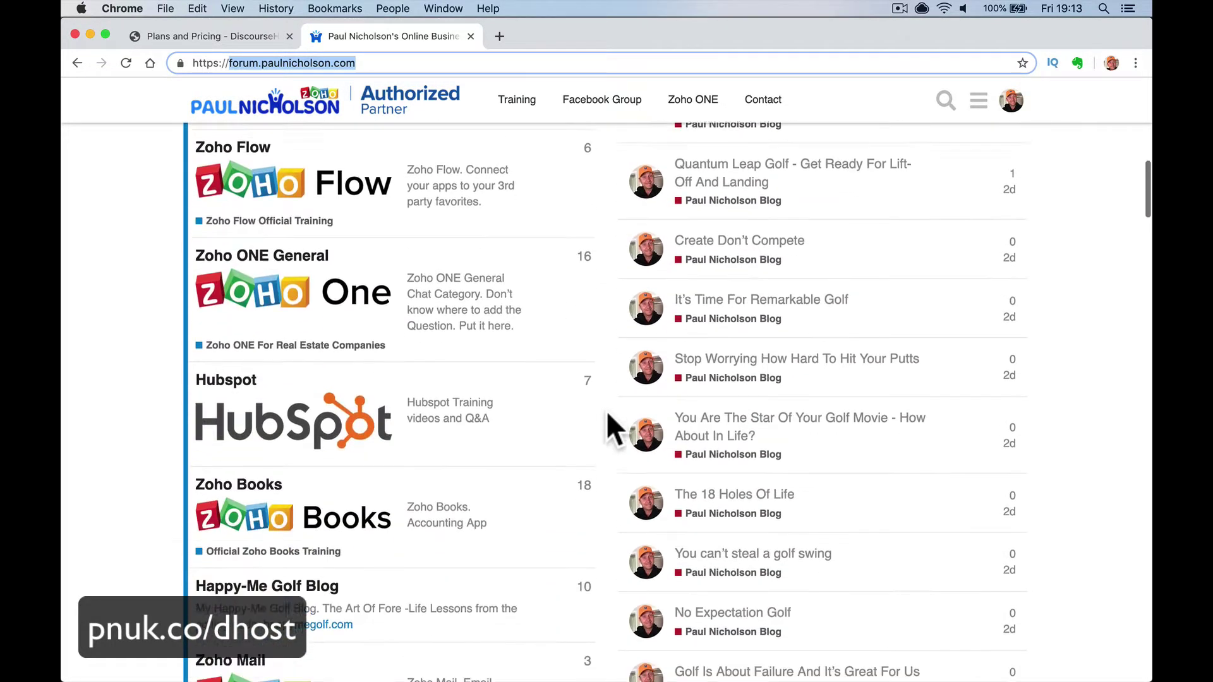
scroll(605, 411, "down", 1)
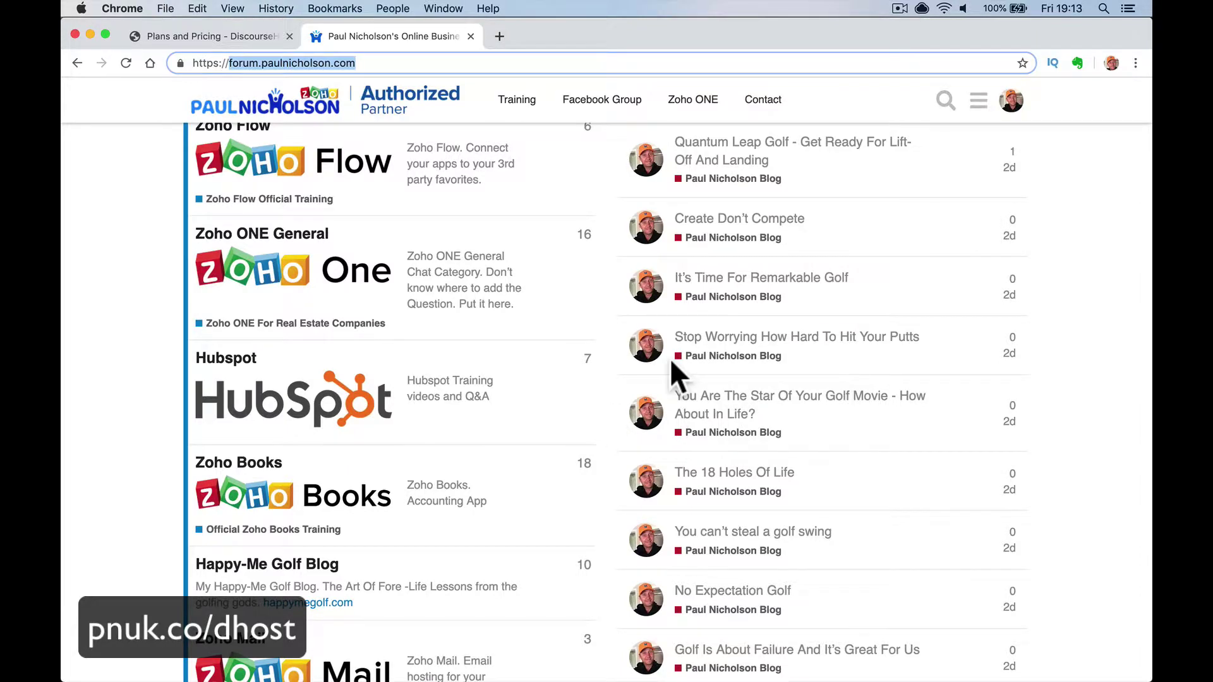
scroll(670, 358, "up", 16)
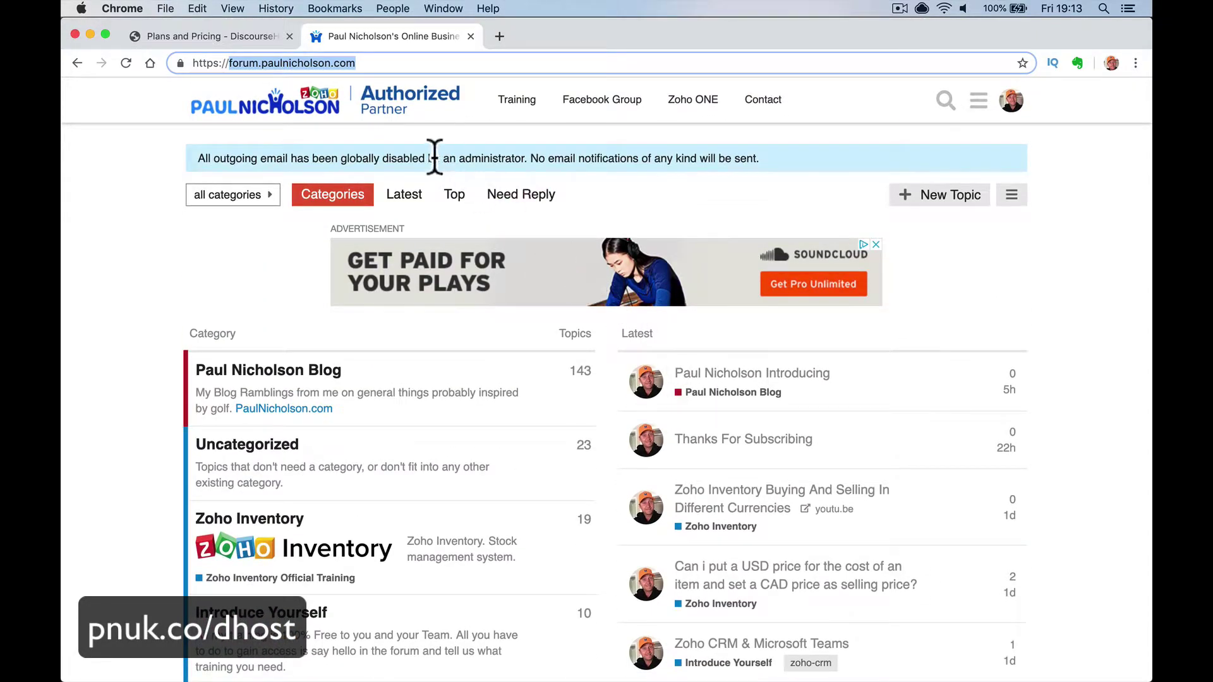
type("for")
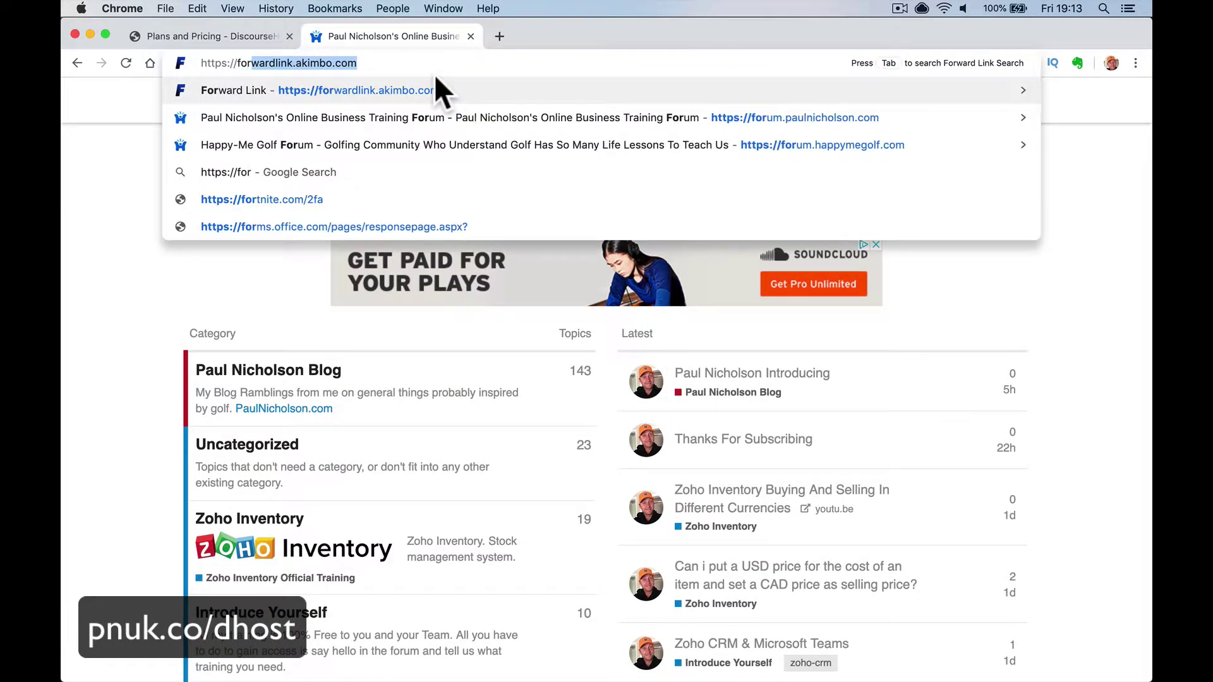
key("Return")
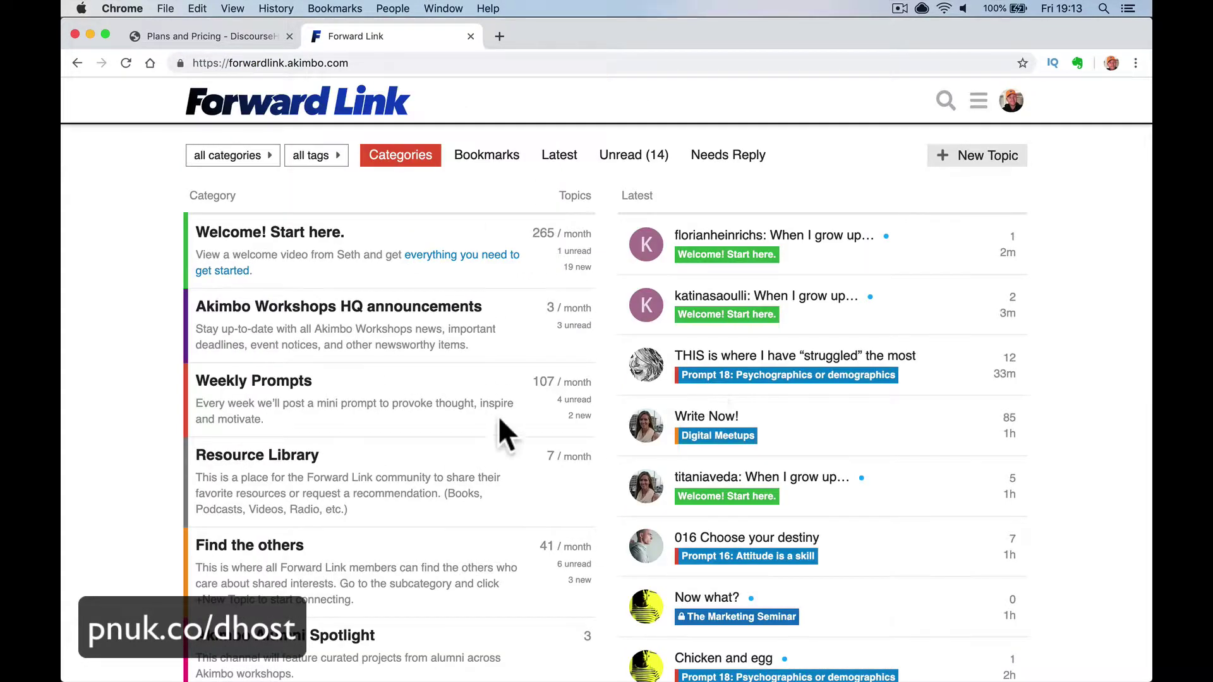
scroll(578, 310, "left", 5)
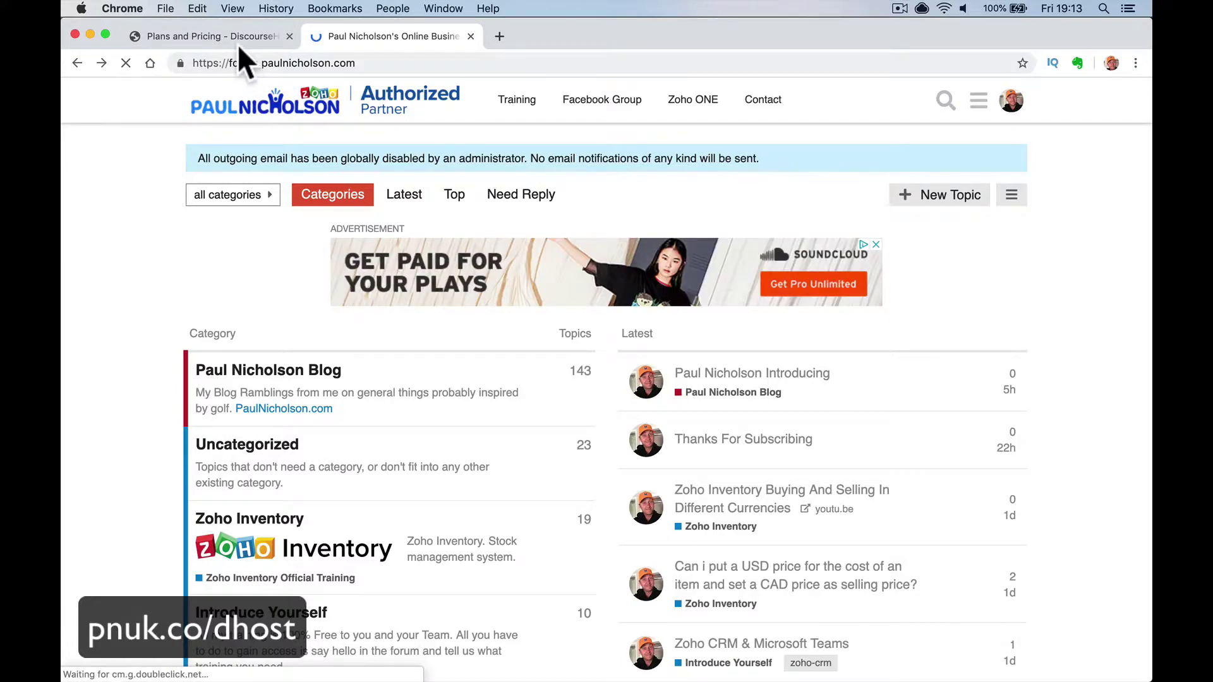
- Log in from the pricing page to see the active Discourse Business Hosting [EU] subscription
left_click(237, 43)
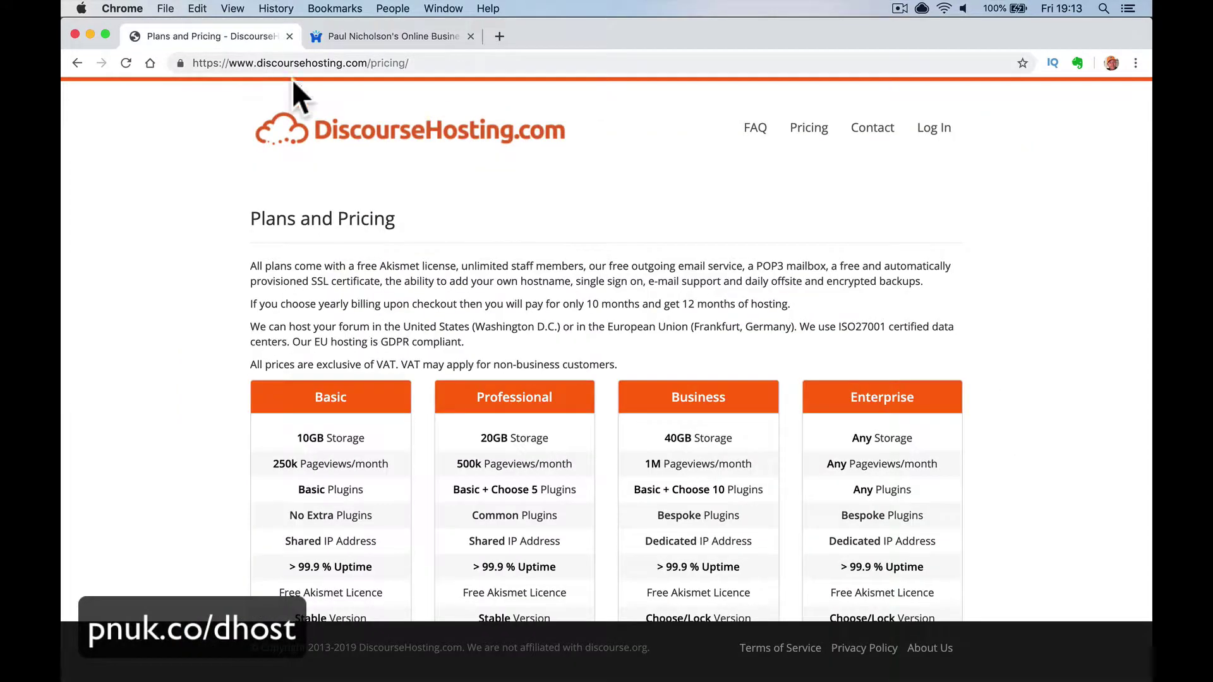
left_click(932, 131)
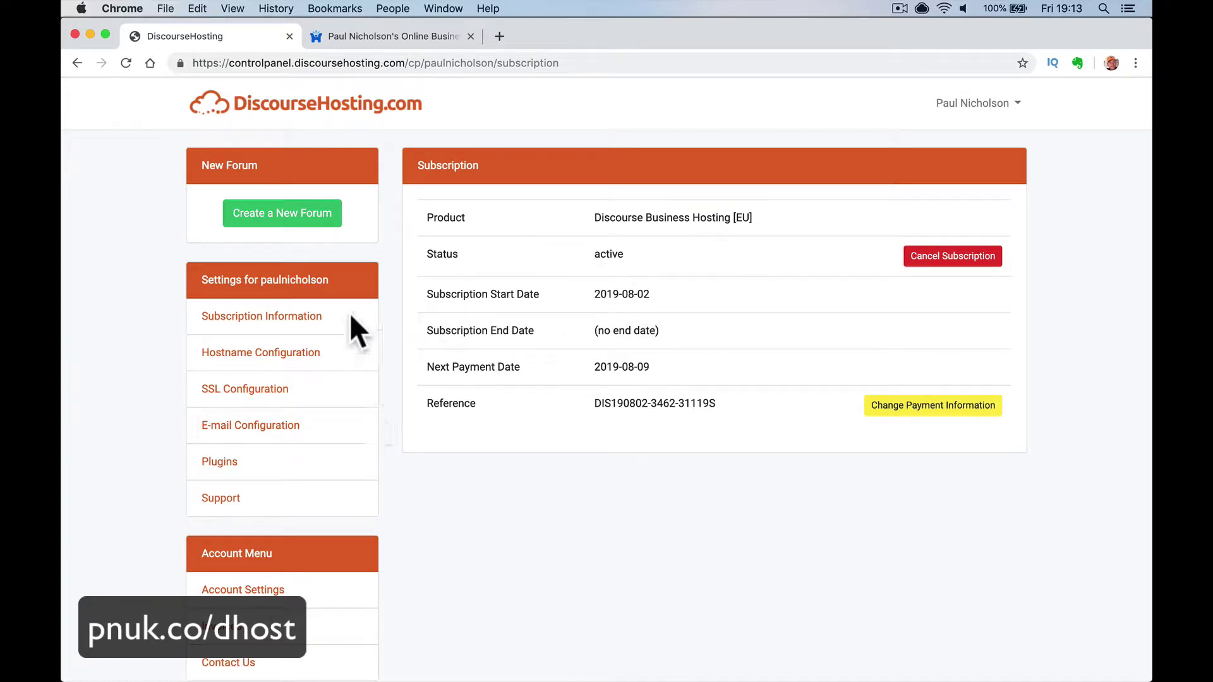
- Open Hostname Configuration and highlight the default discoursehosting.net and external forum.* hostname values
left_click(313, 354)
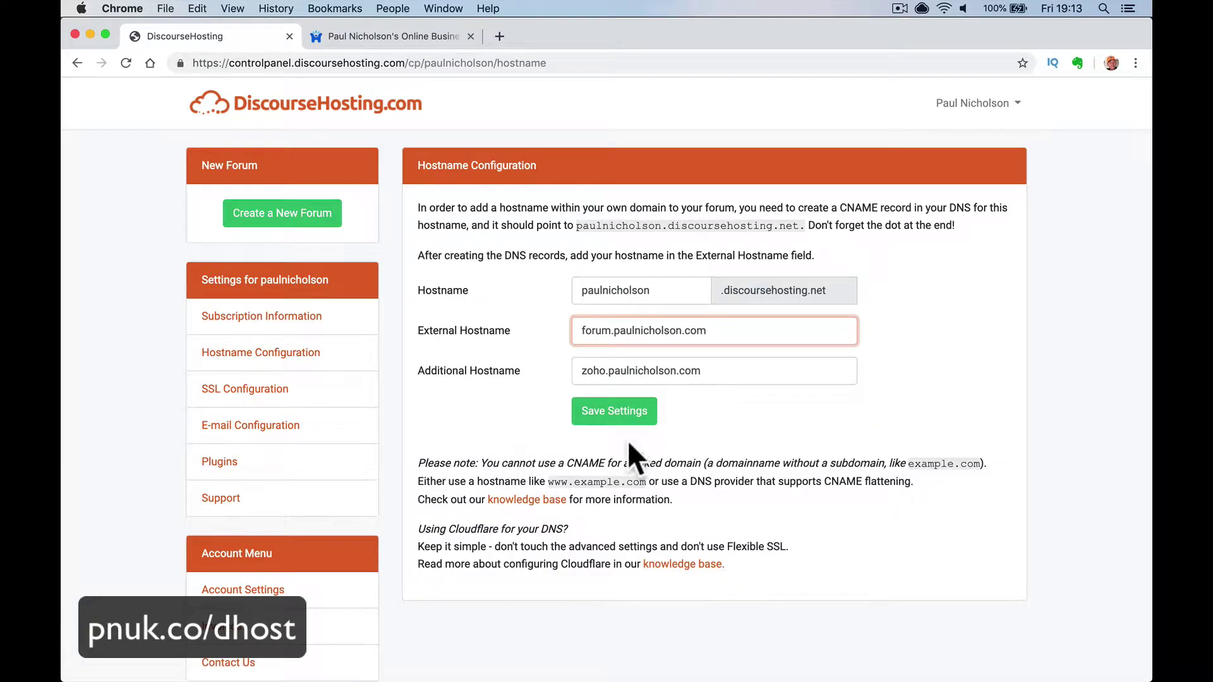
left_click_drag(578, 330, 738, 330)
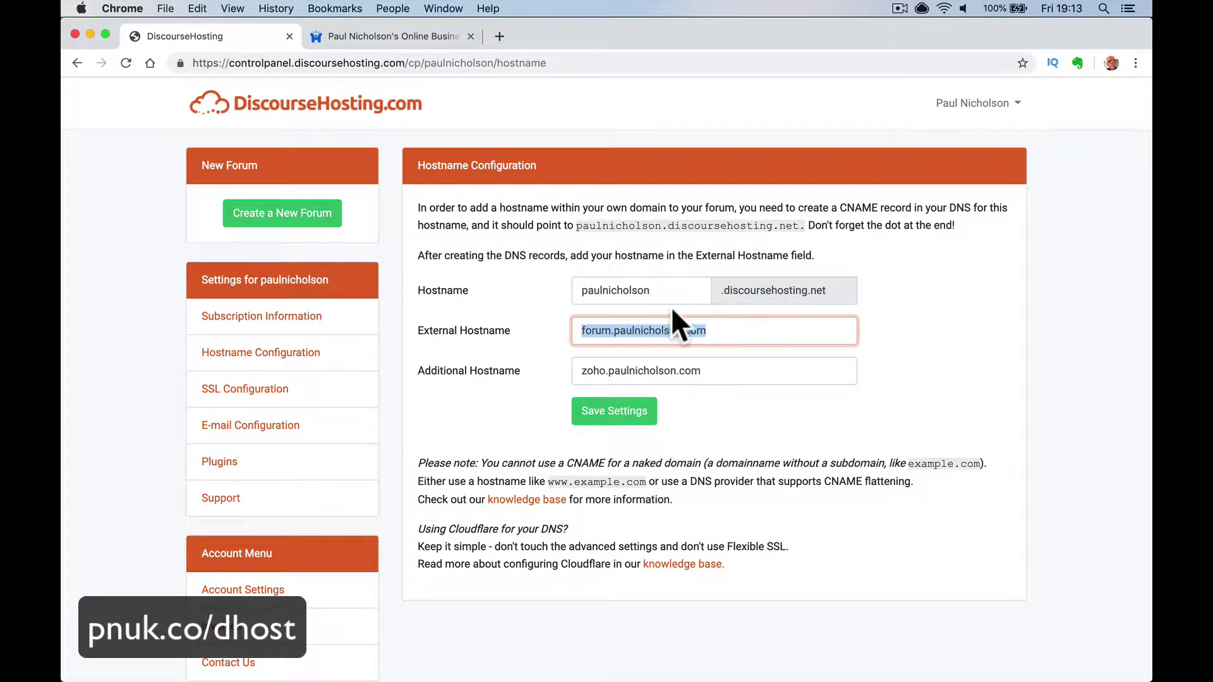
left_click_drag(577, 290, 769, 293)
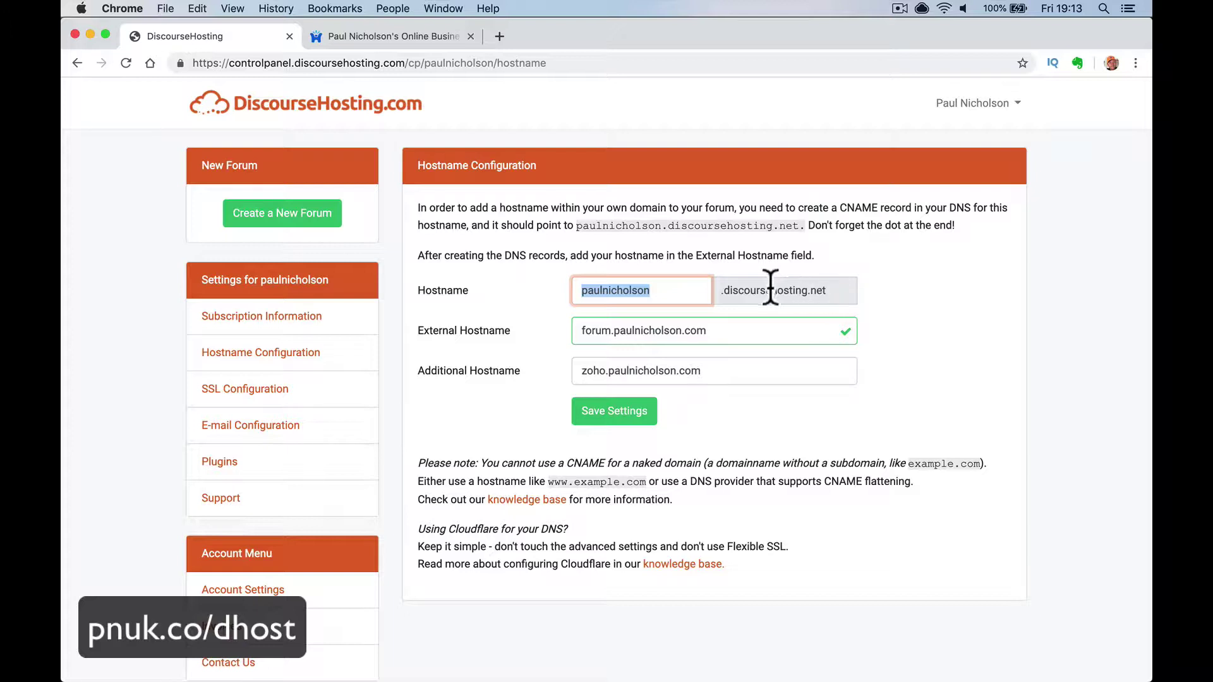
left_click(720, 293)
left_click(667, 292)
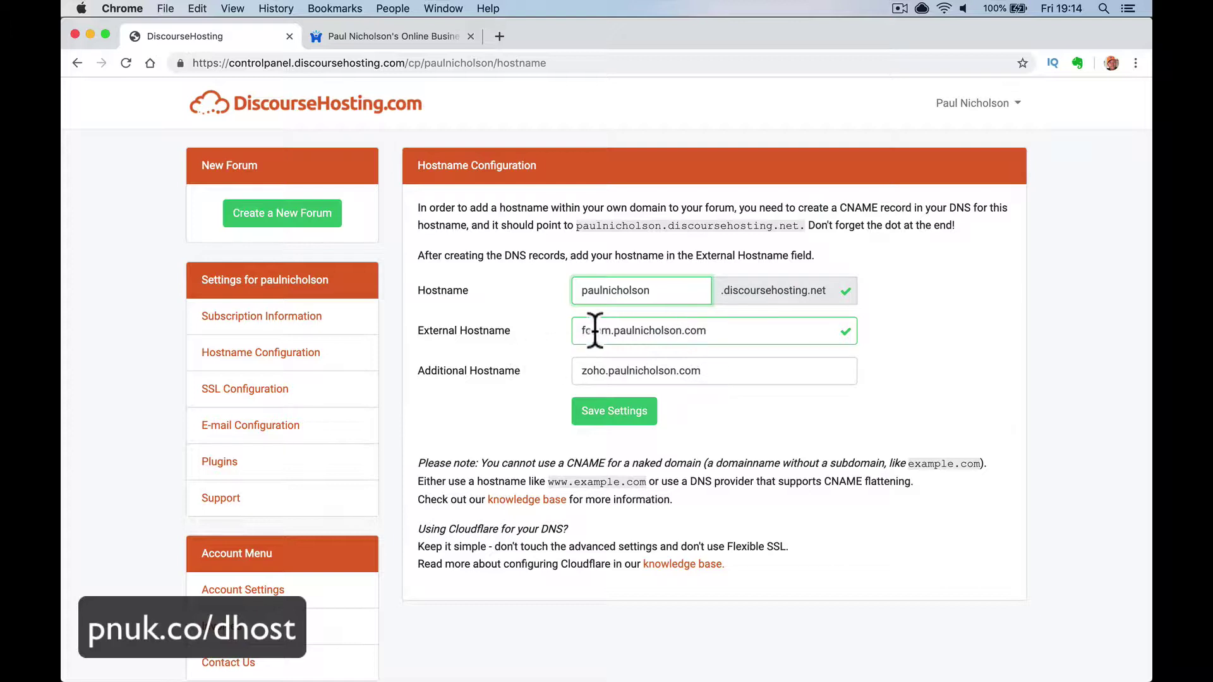
left_click_drag(580, 331, 725, 331)
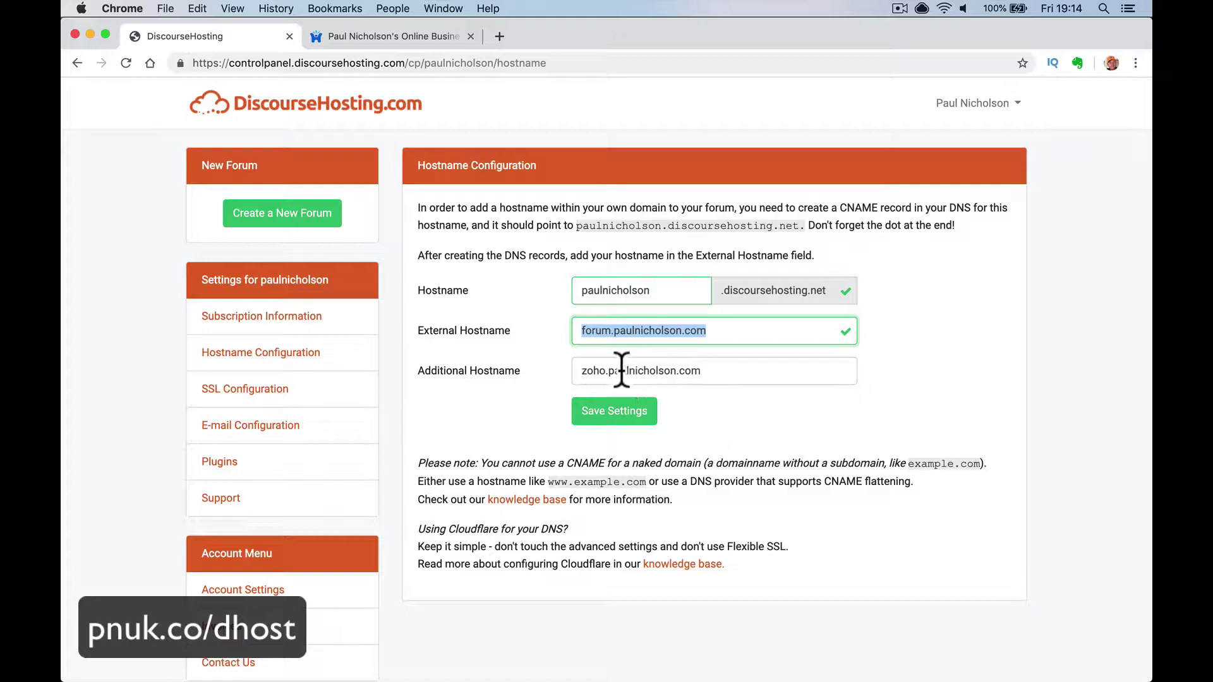
left_click(581, 375)
left_click_drag(580, 373, 783, 366)
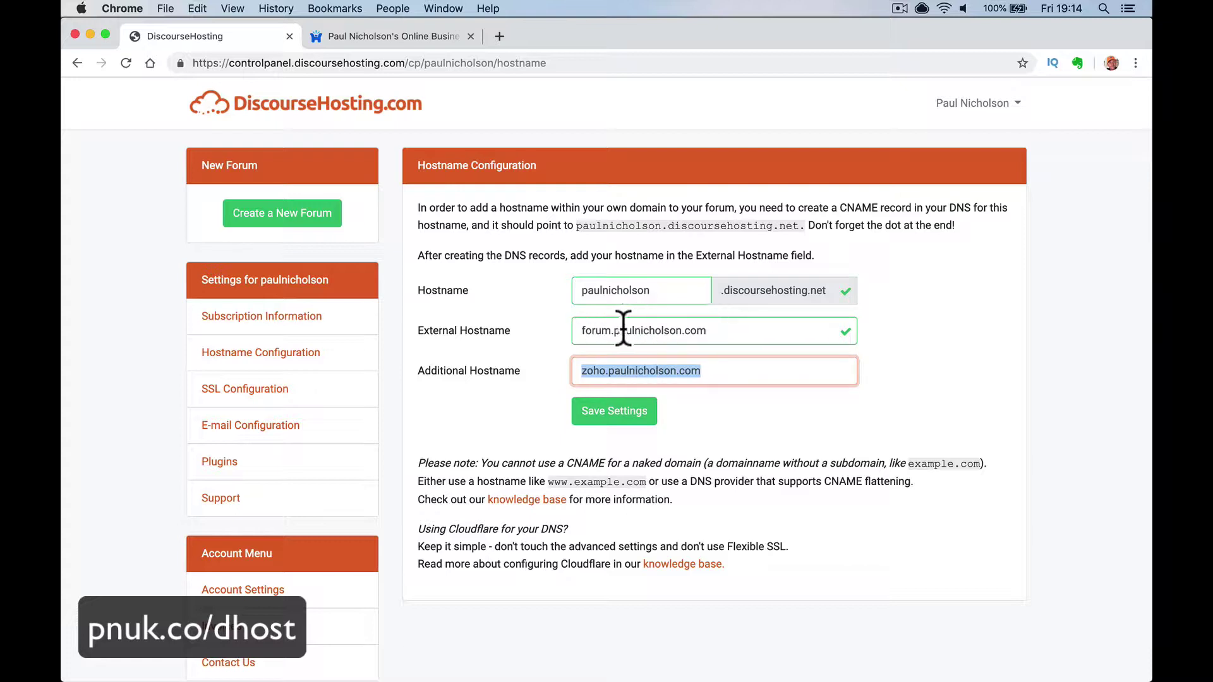
- Review SSL Configuration, then open E-mail Configuration showing POP3 hostedmail.discoursehosting.com on port 995
left_click(341, 393)
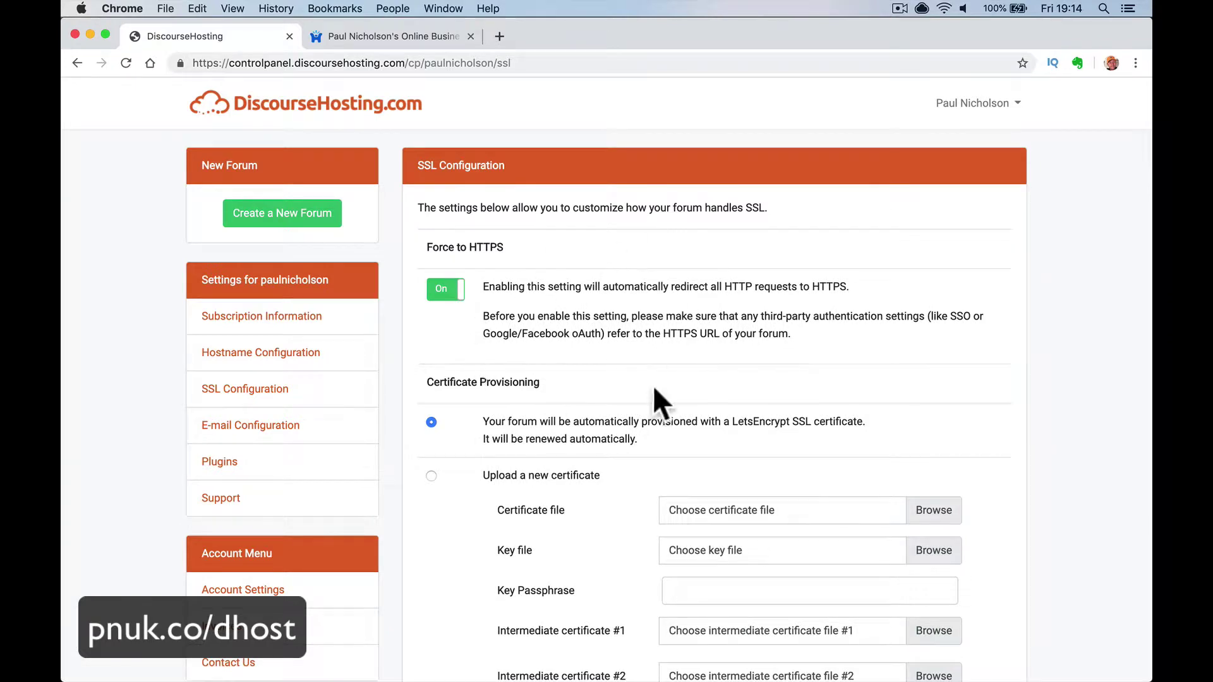
scroll(681, 407, "down", 3)
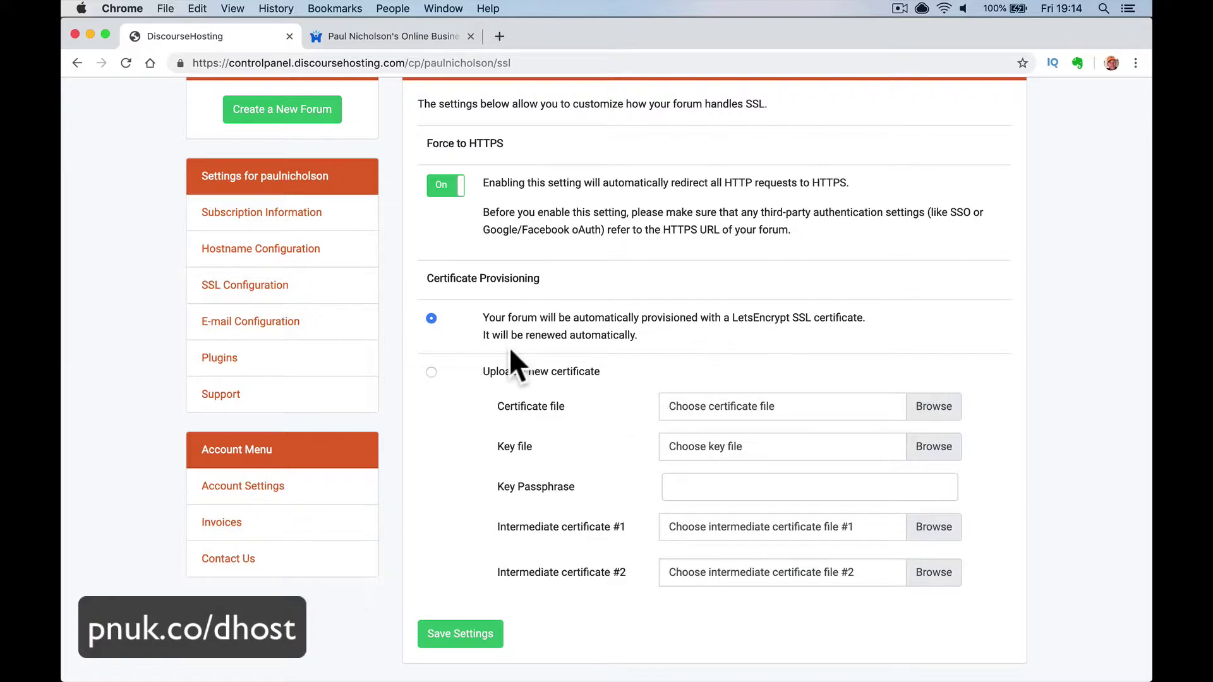
left_click(272, 322)
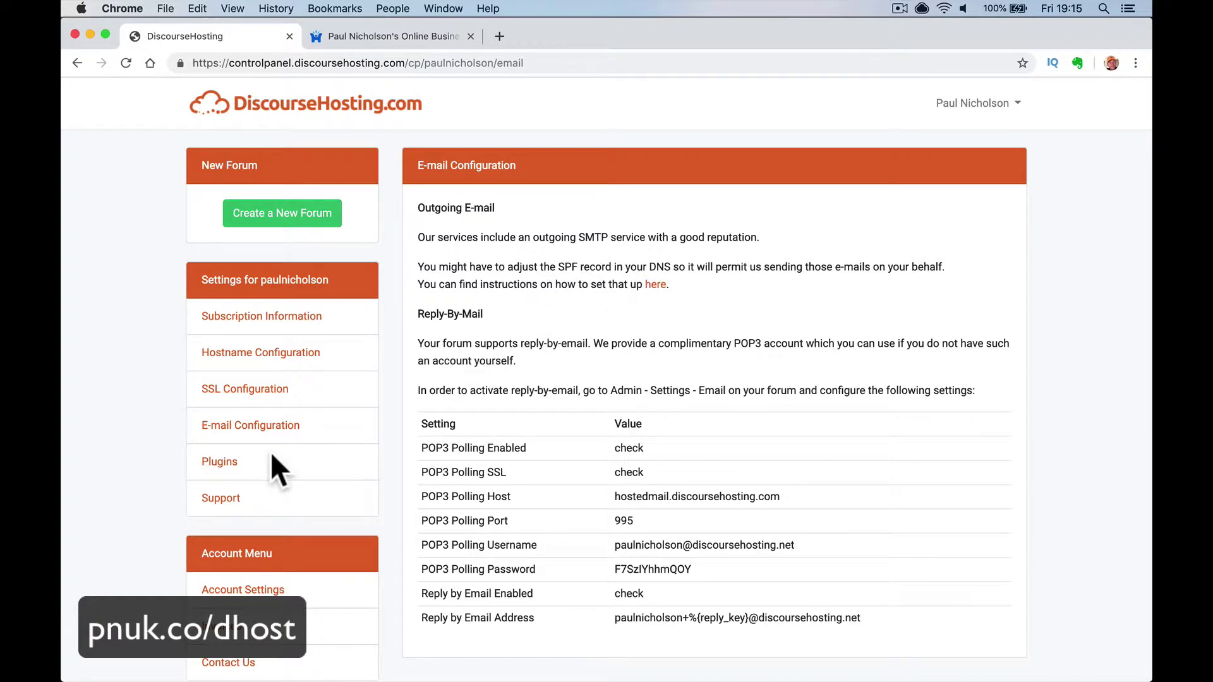
- Open the Plugins list, scroll the table, and highlight the discourse-adplugin name
left_click(256, 420)
left_click(358, 445)
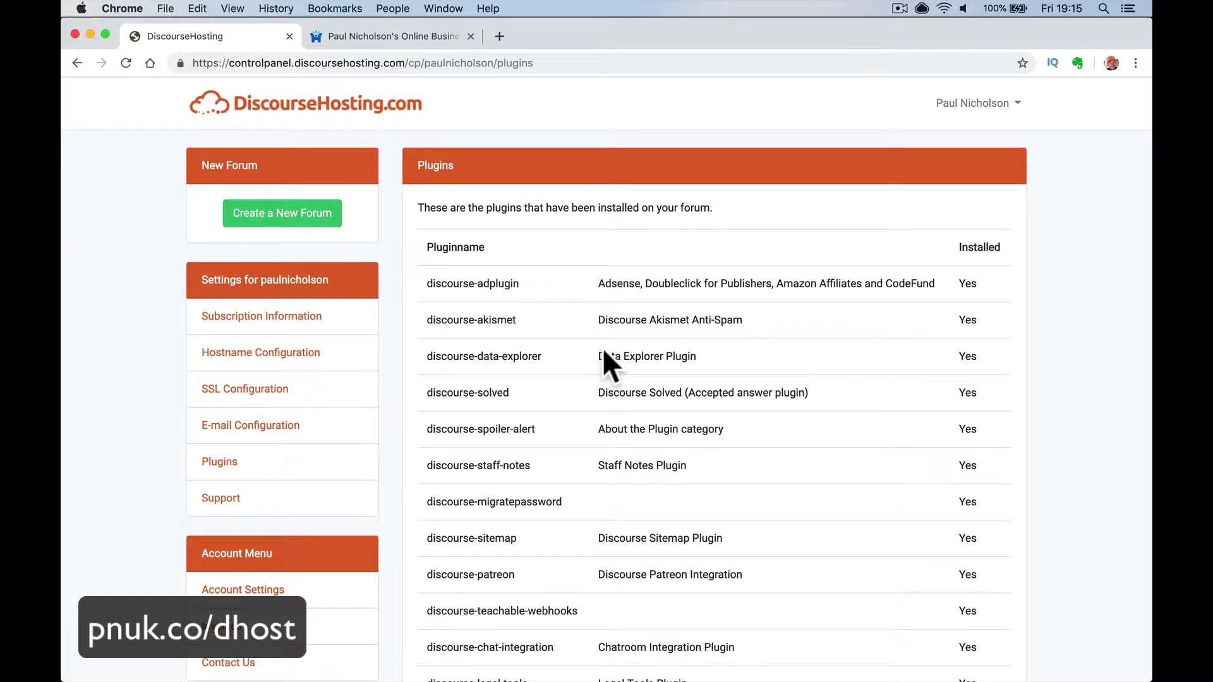
scroll(601, 348, "down", 5)
scroll(612, 265, "up", 3)
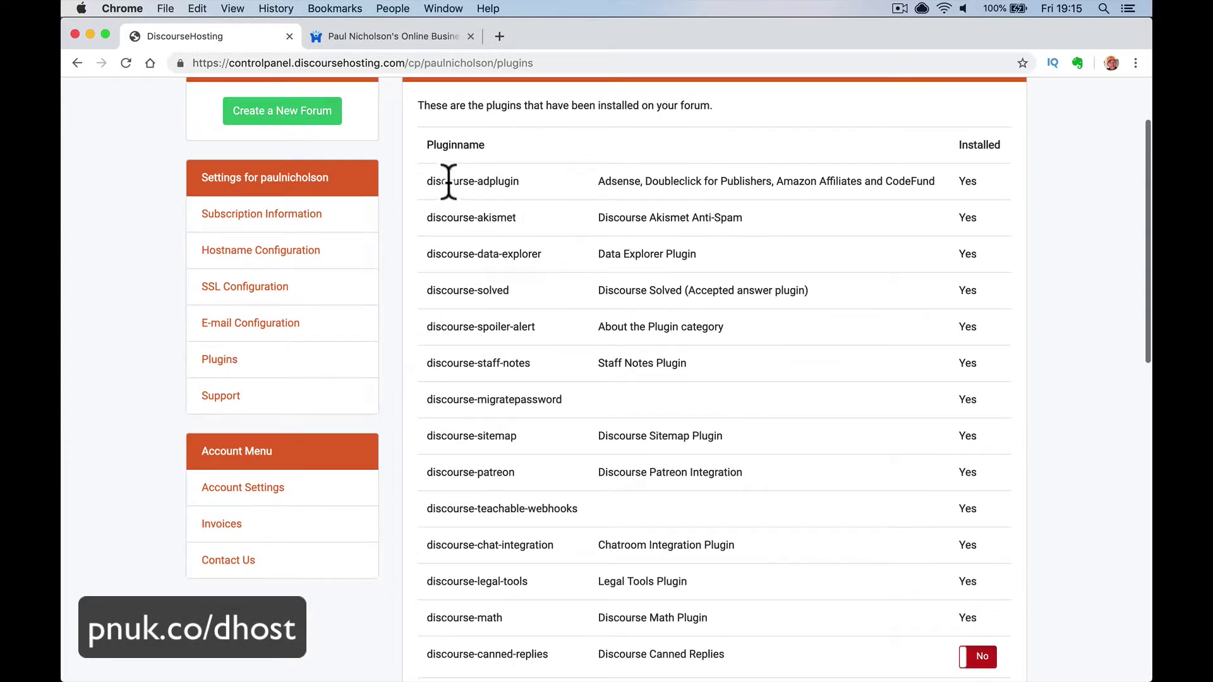
left_click_drag(428, 182, 592, 177)
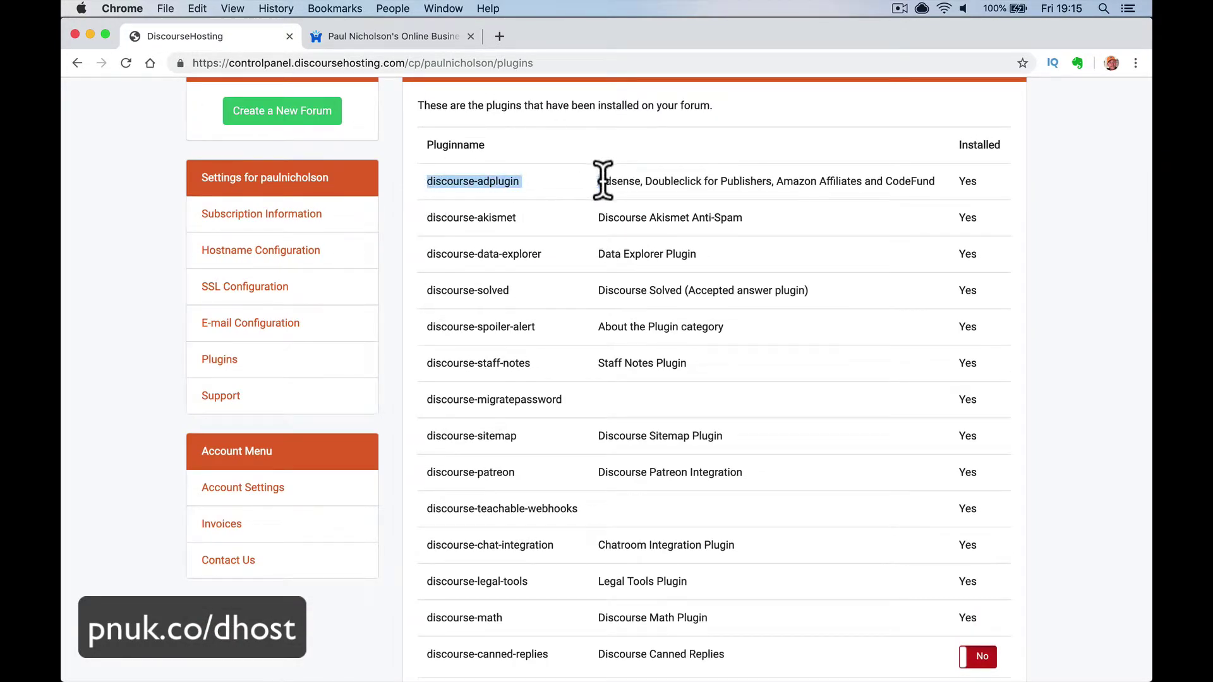
left_click(427, 41)
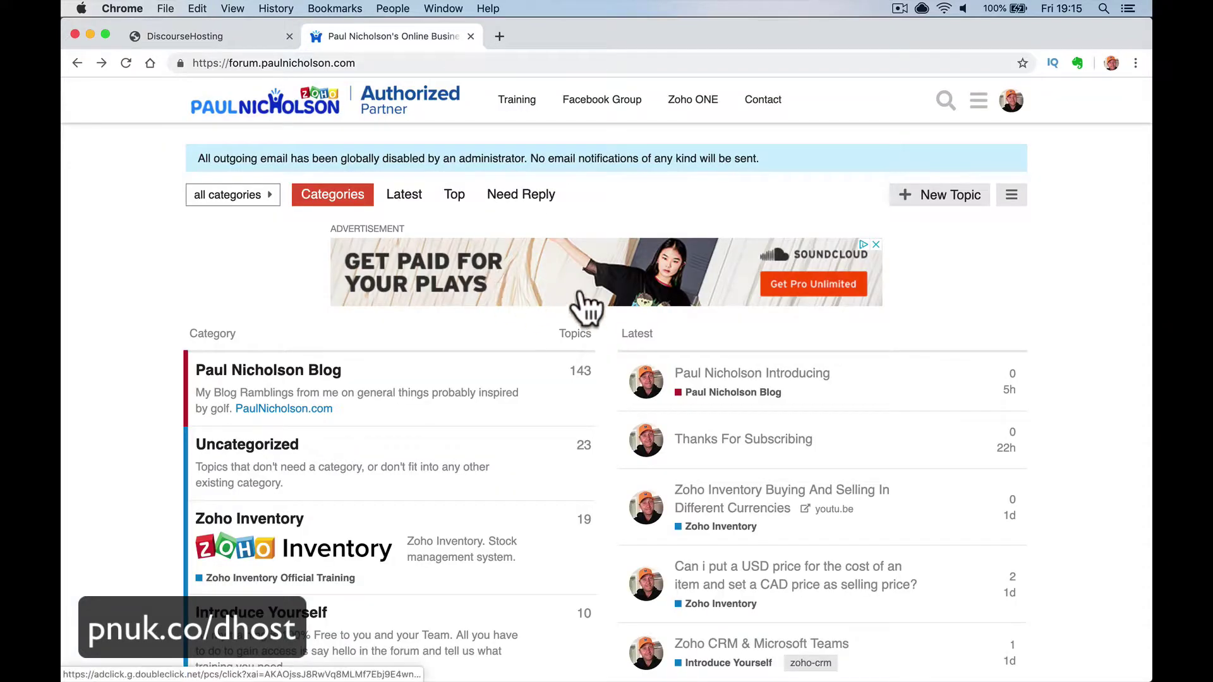
left_click(722, 374)
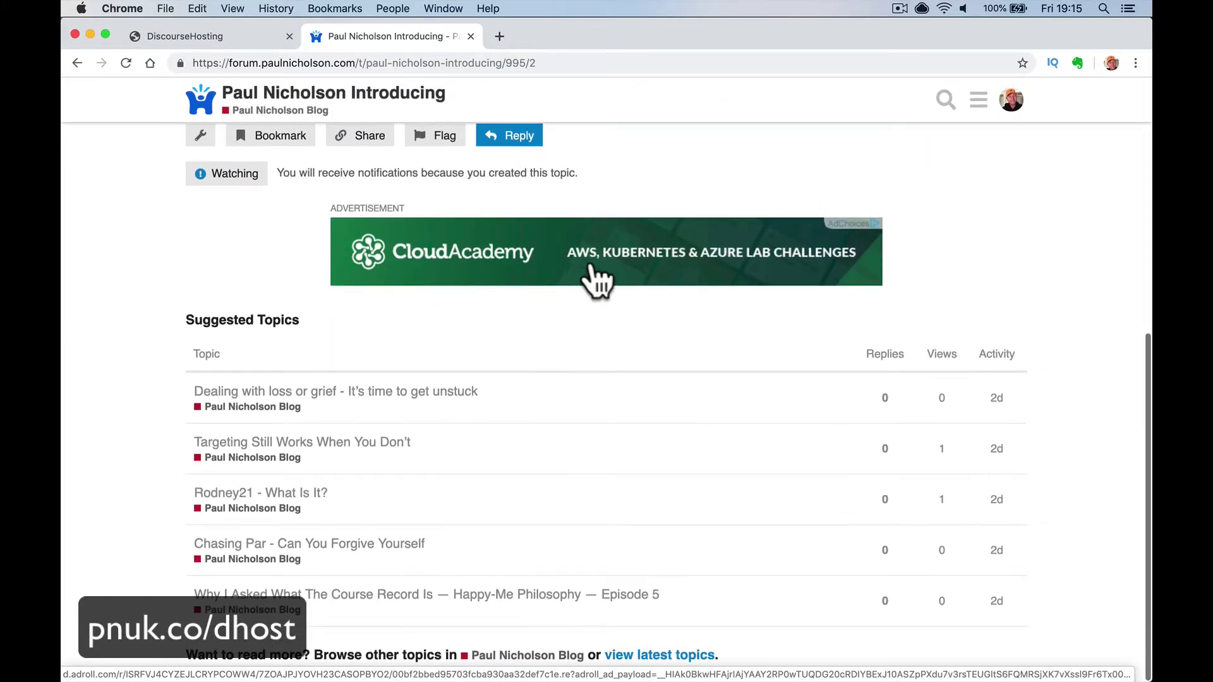
left_click(271, 39)
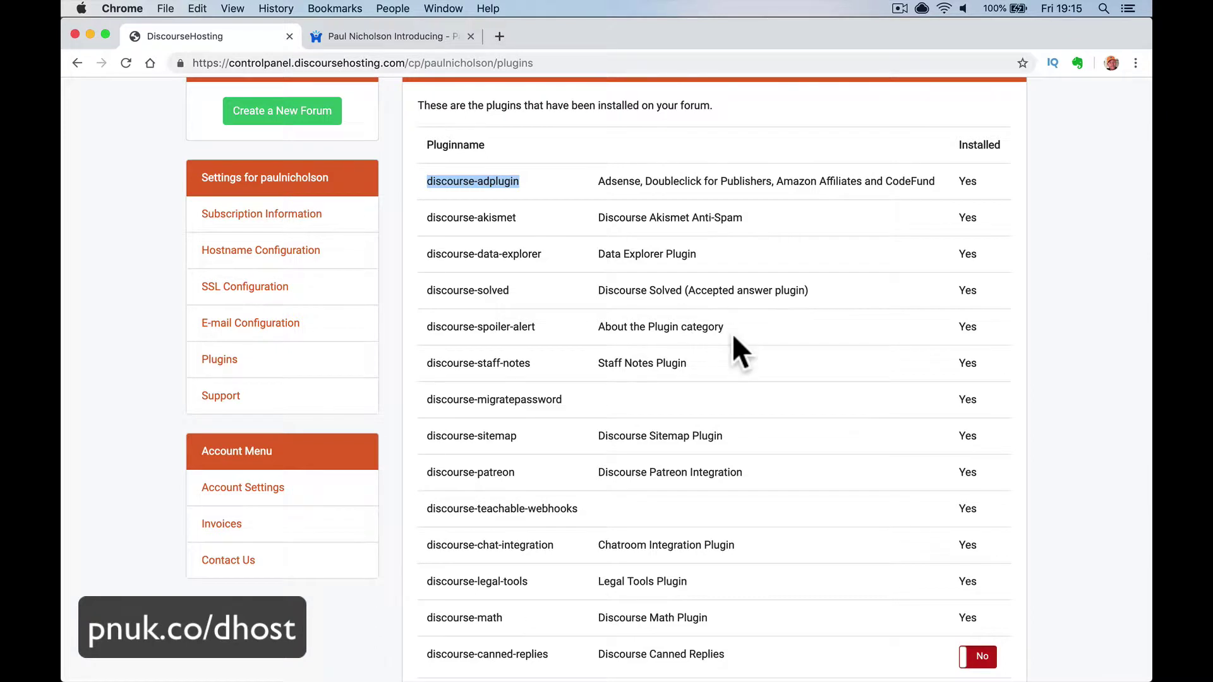
- Scroll the plugin table down to discourse-math and the uninstalled discourse-voting, babble and discourse-events
scroll(742, 338, "down", 3)
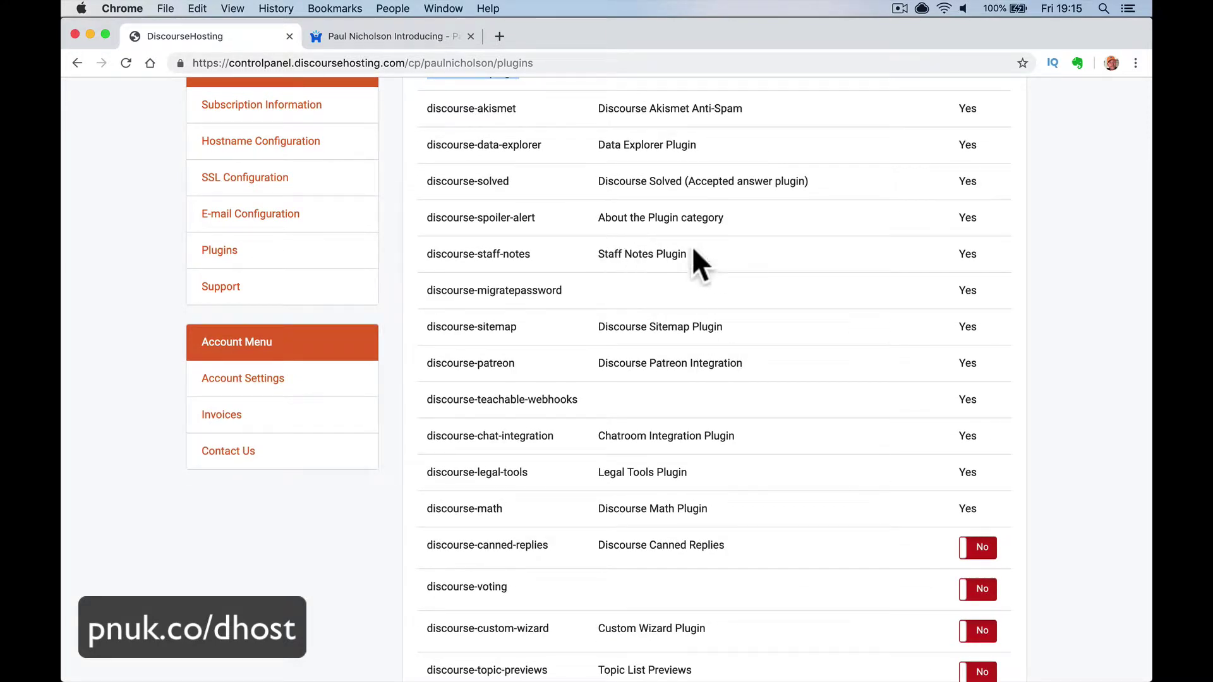
scroll(702, 305, "down", 2)
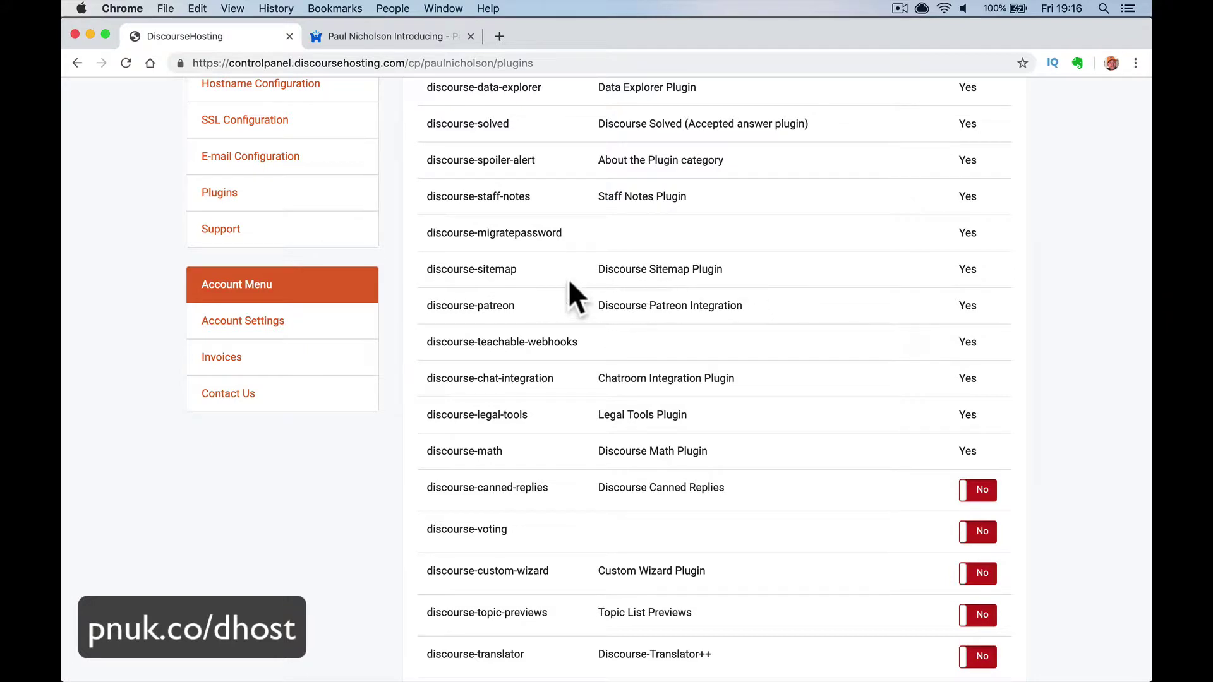
scroll(585, 245, "down", 2)
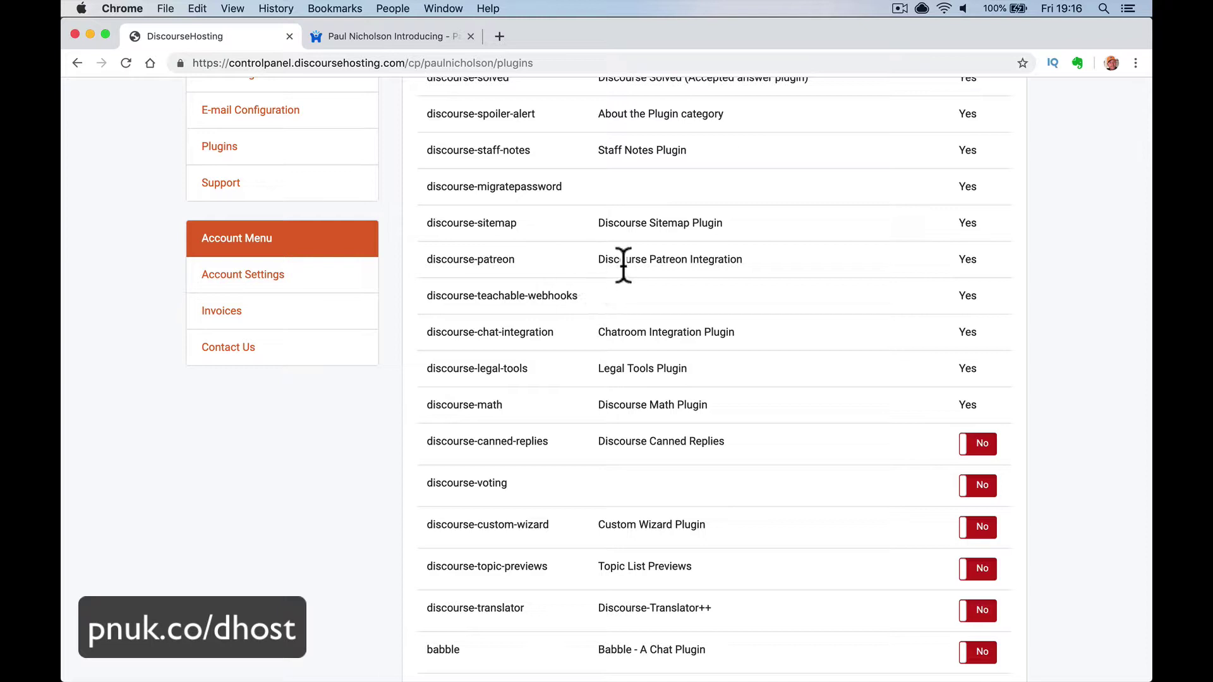
scroll(624, 265, "down", 3)
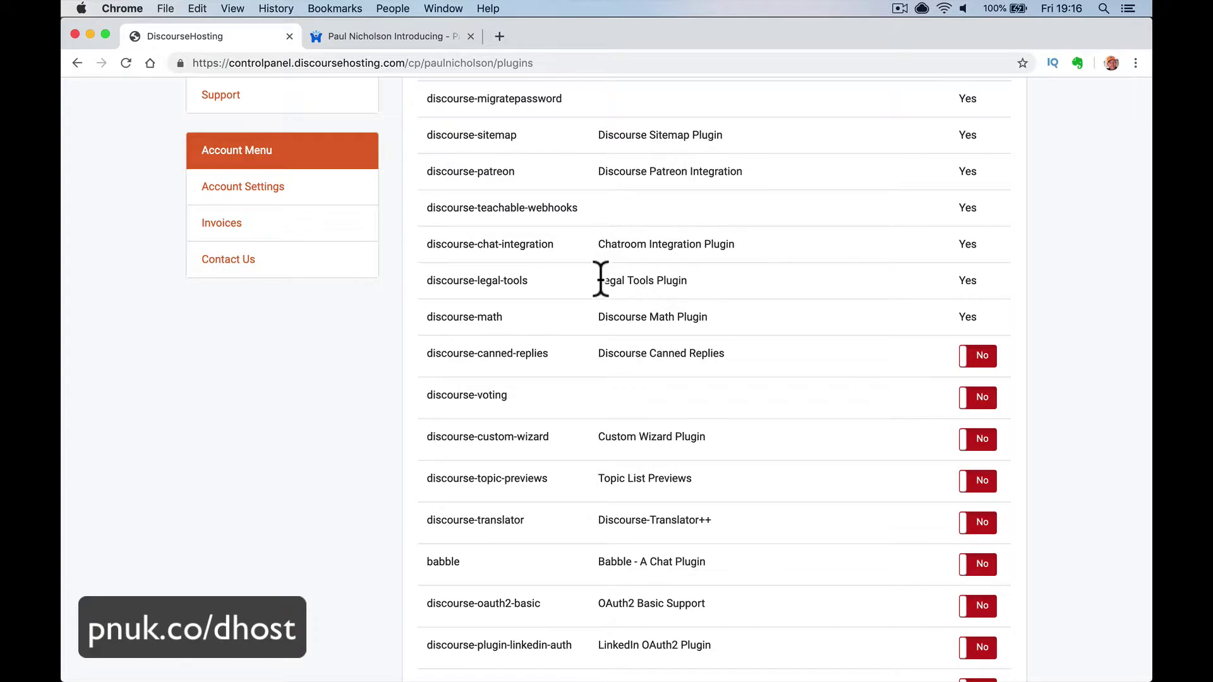
scroll(600, 279, "down", 3)
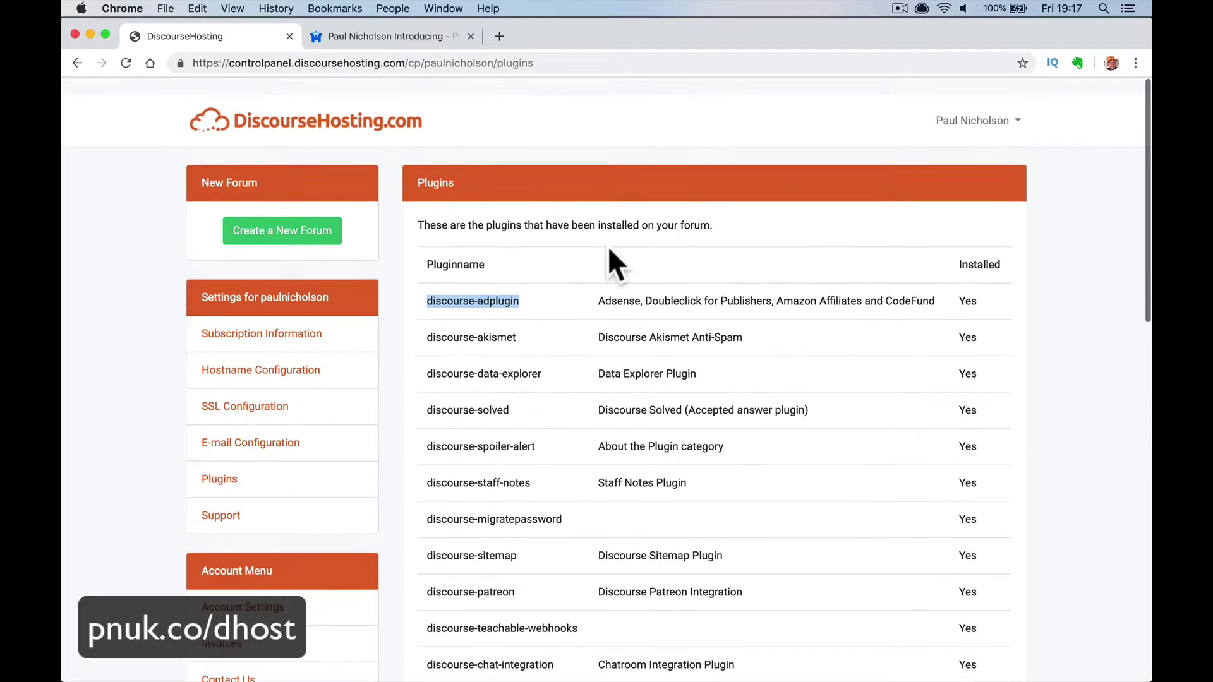
scroll(634, 389, "down", 1)
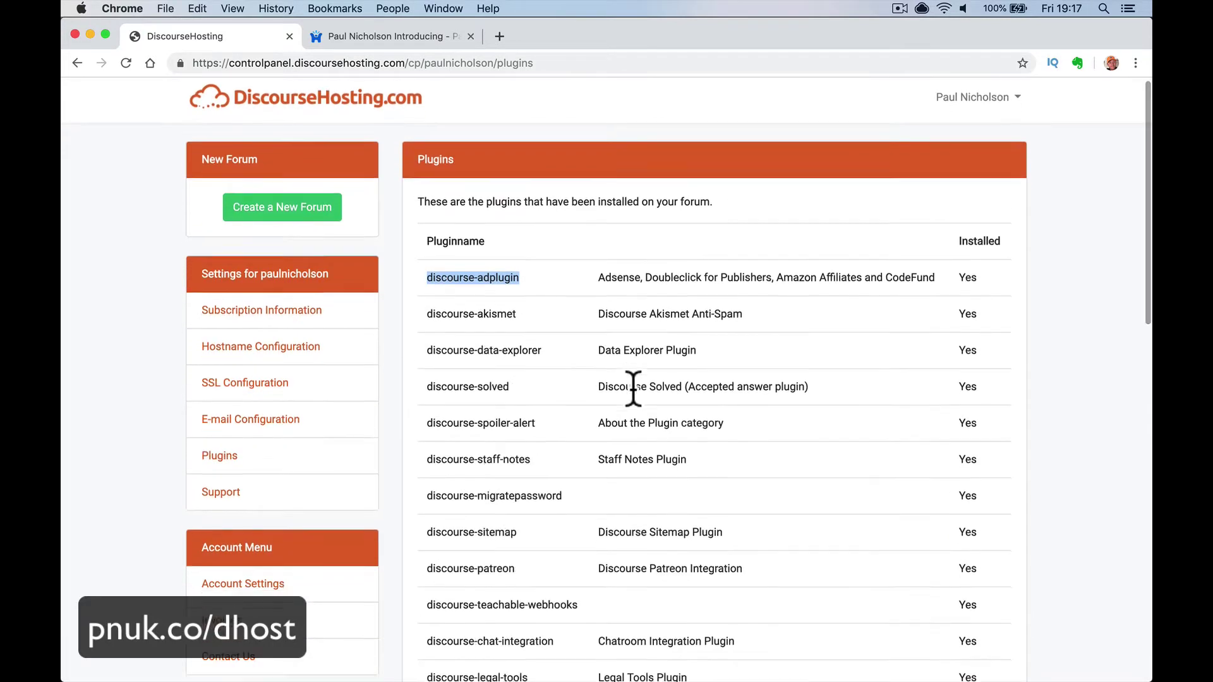
scroll(634, 388, "down", 5)
scroll(632, 387, "up", 3)
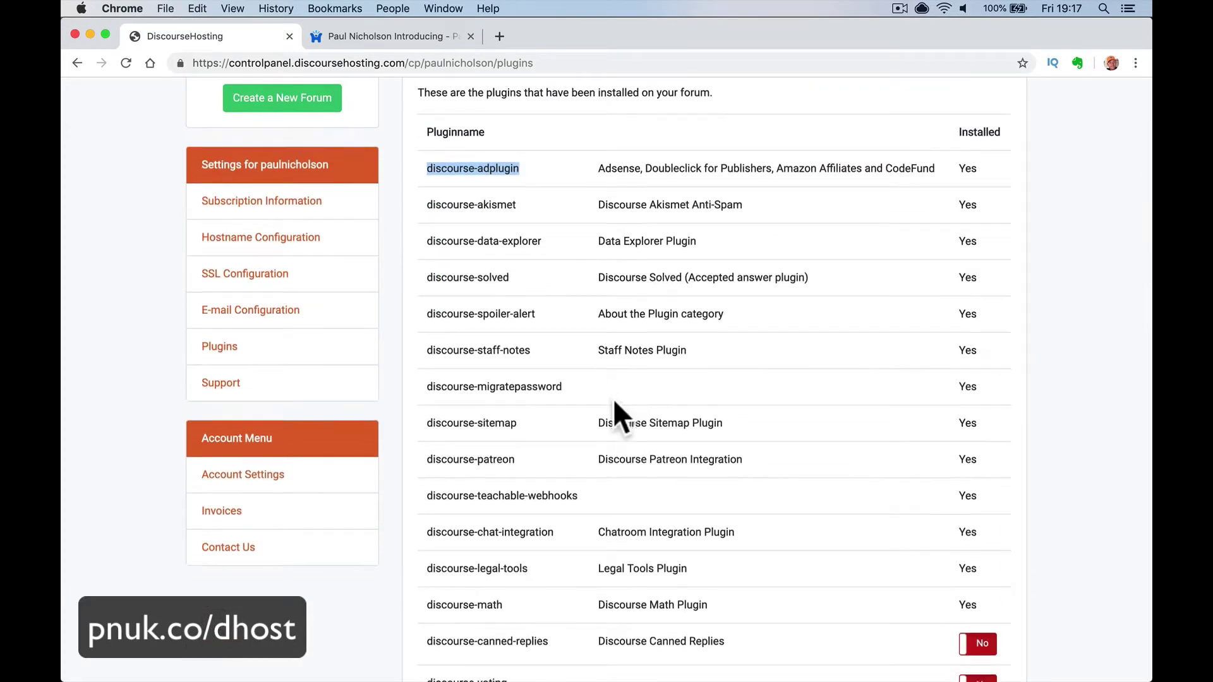
scroll(613, 400, "down", 7)
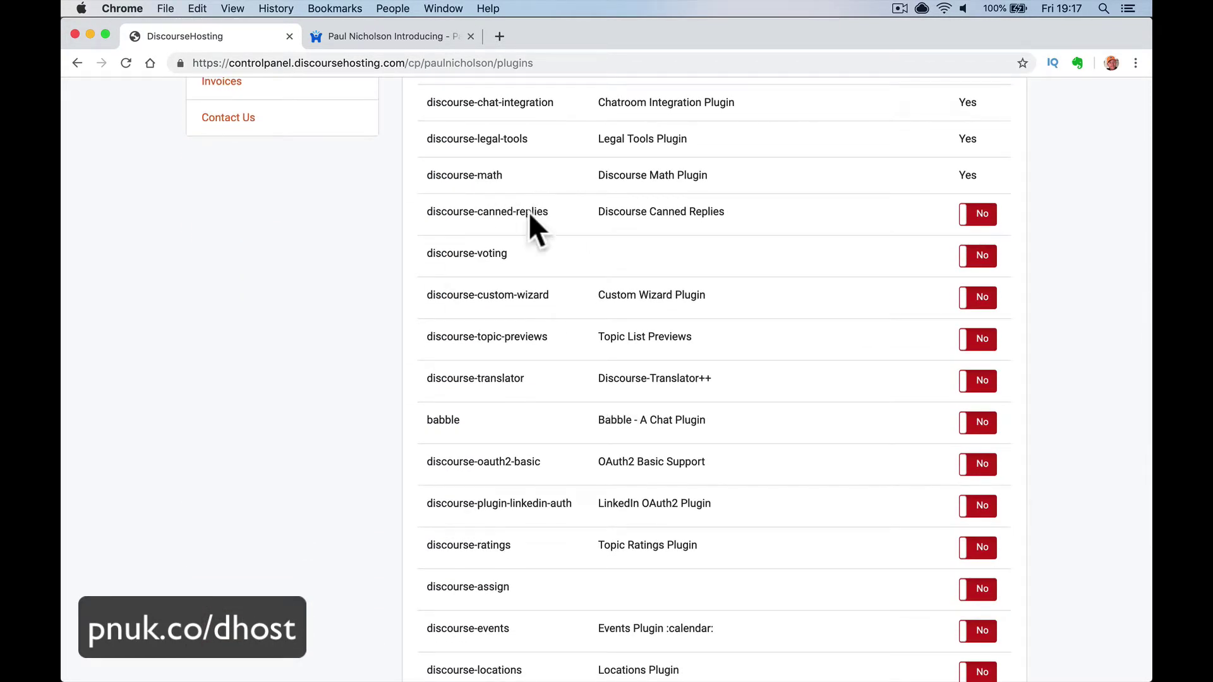
scroll(532, 328, "down", 5)
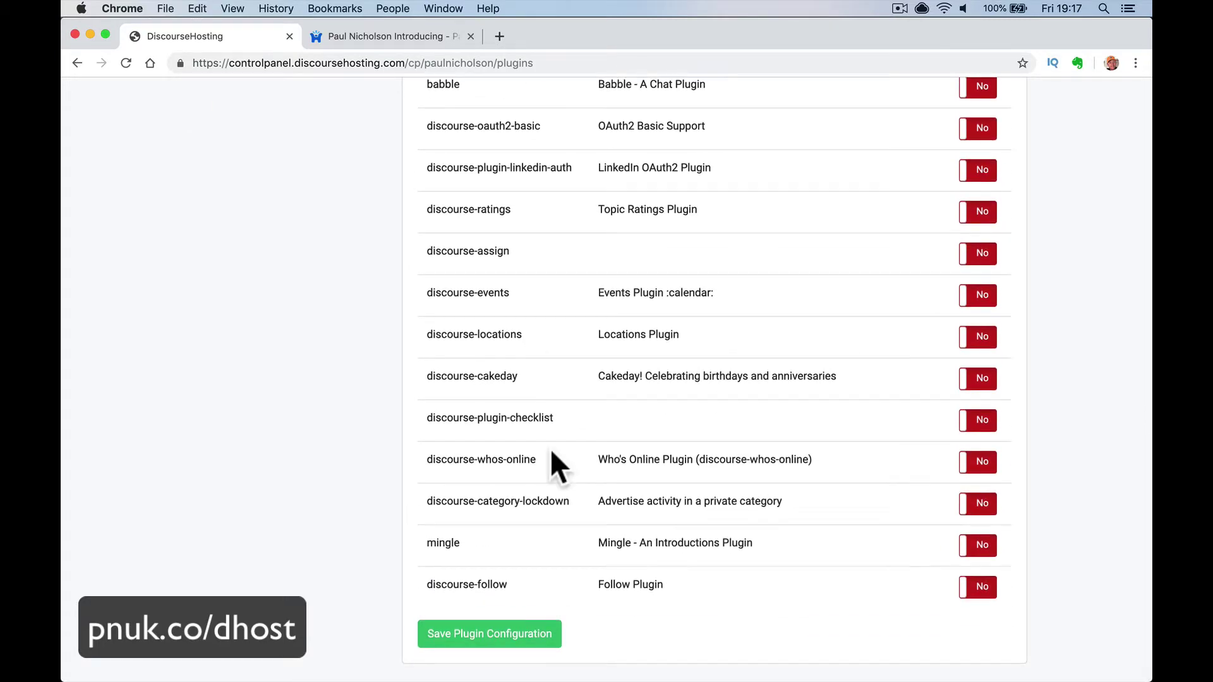
scroll(551, 448, "up", 6)
scroll(551, 448, "down", 10)
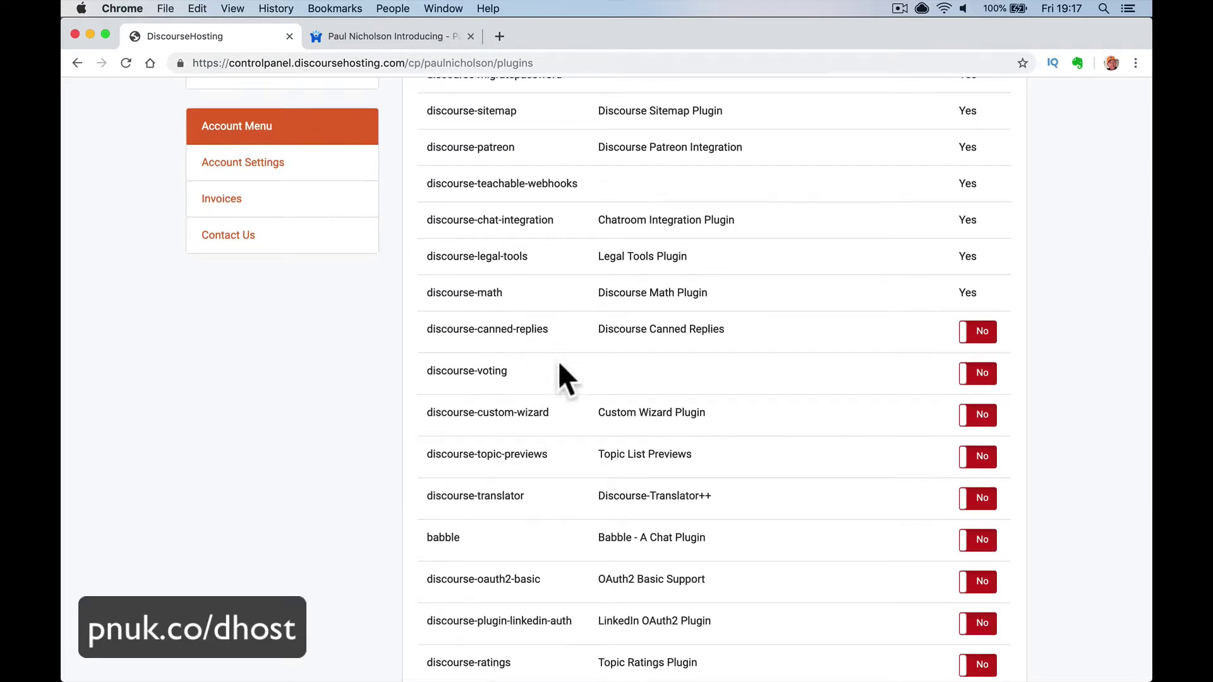
scroll(547, 366, "up", 15)
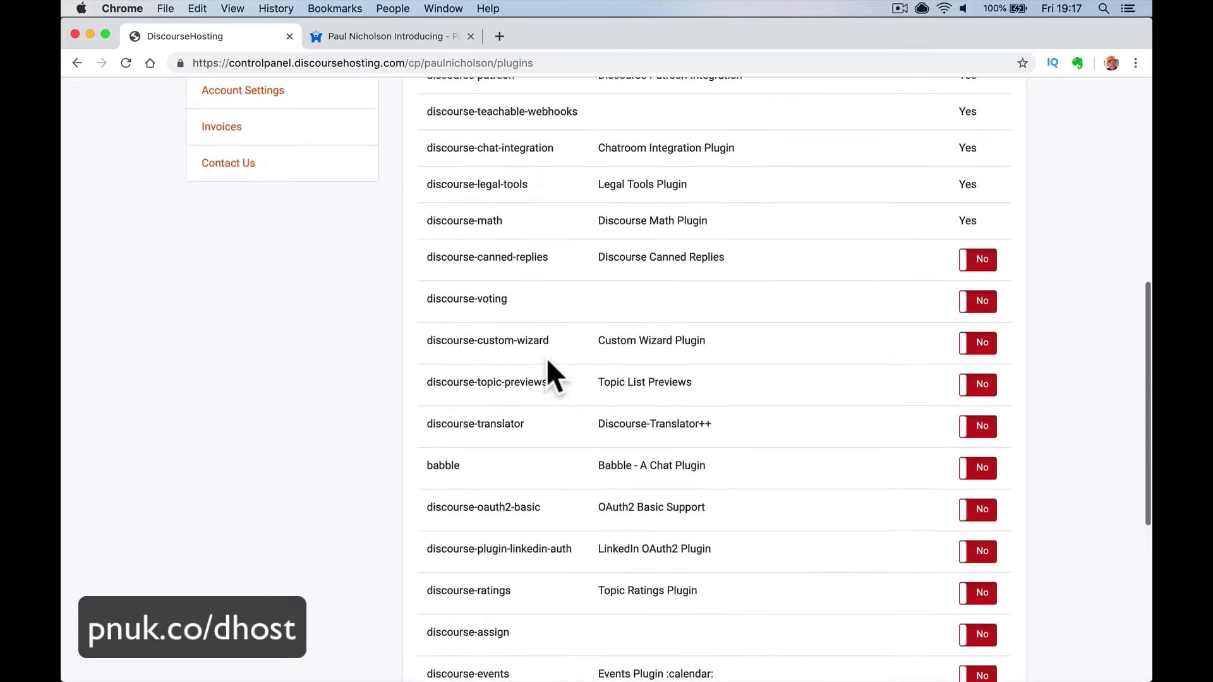
scroll(548, 360, "up", 3)
scroll(545, 358, "down", 2)
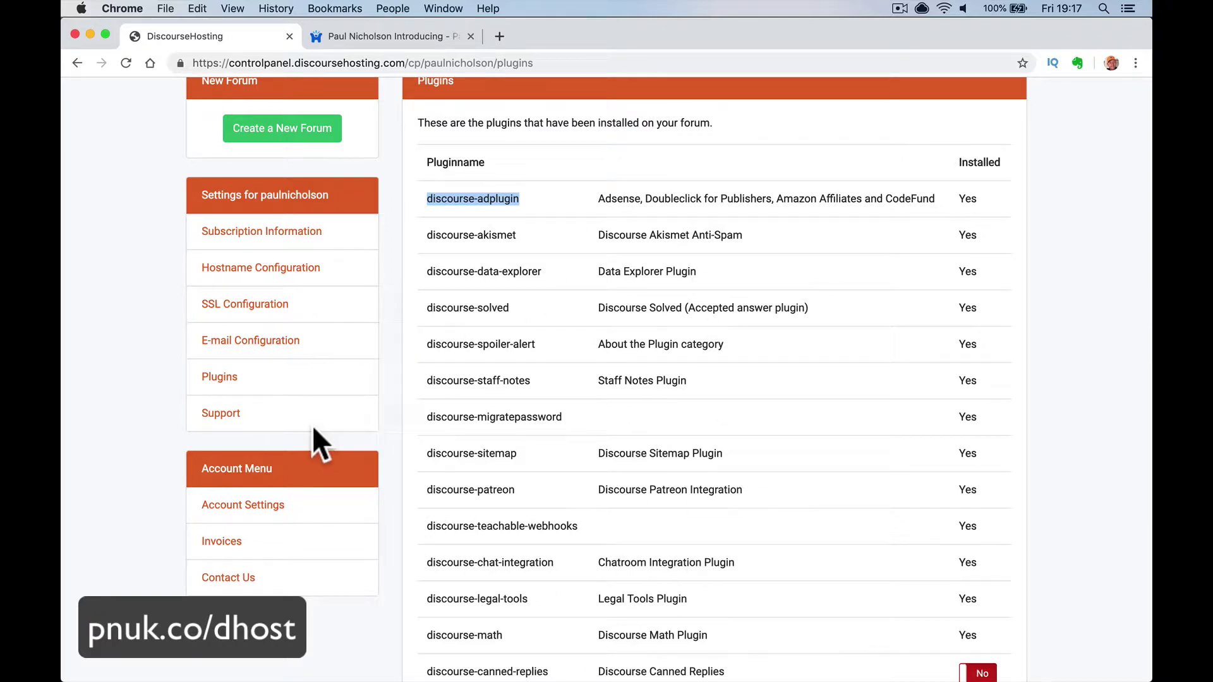
- Open Support and review the Subject dropdown options without choosing one
left_click(236, 414)
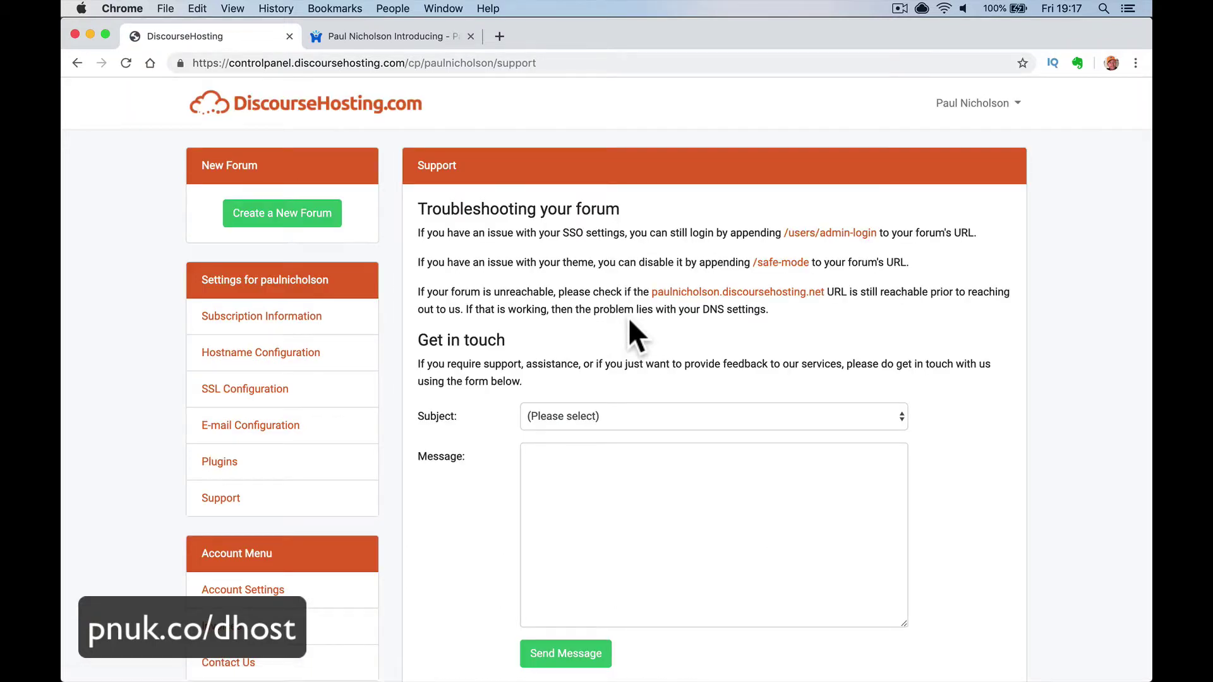
left_click(634, 335)
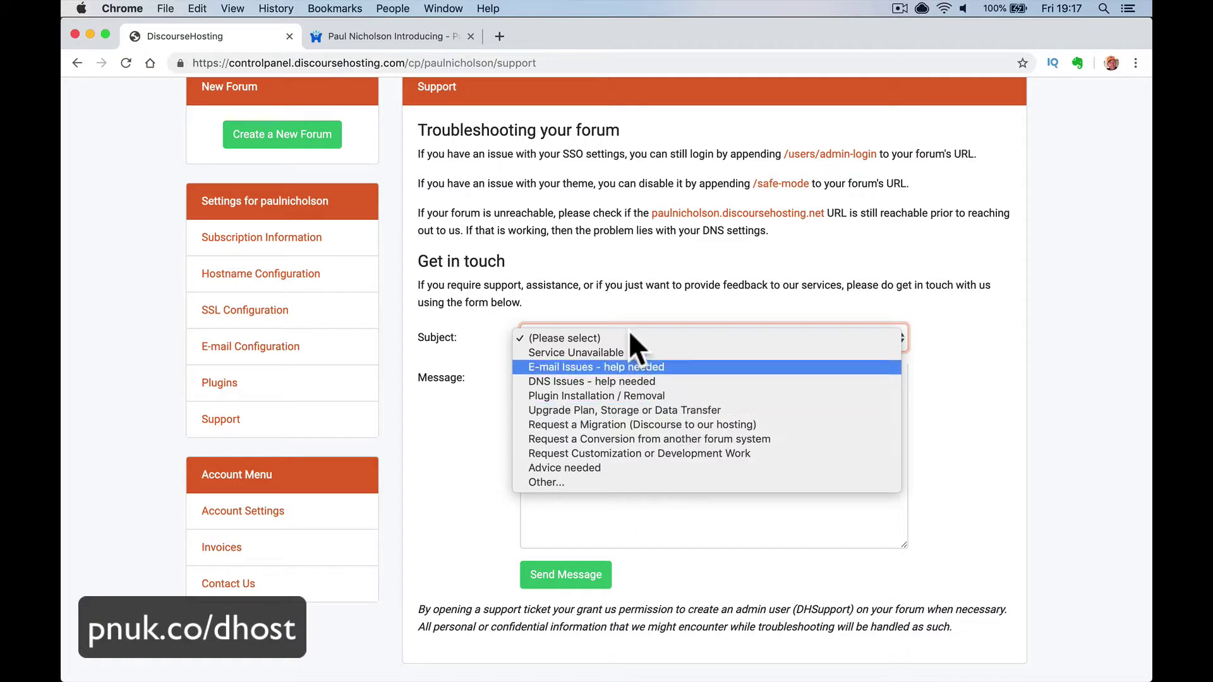
left_click(603, 275)
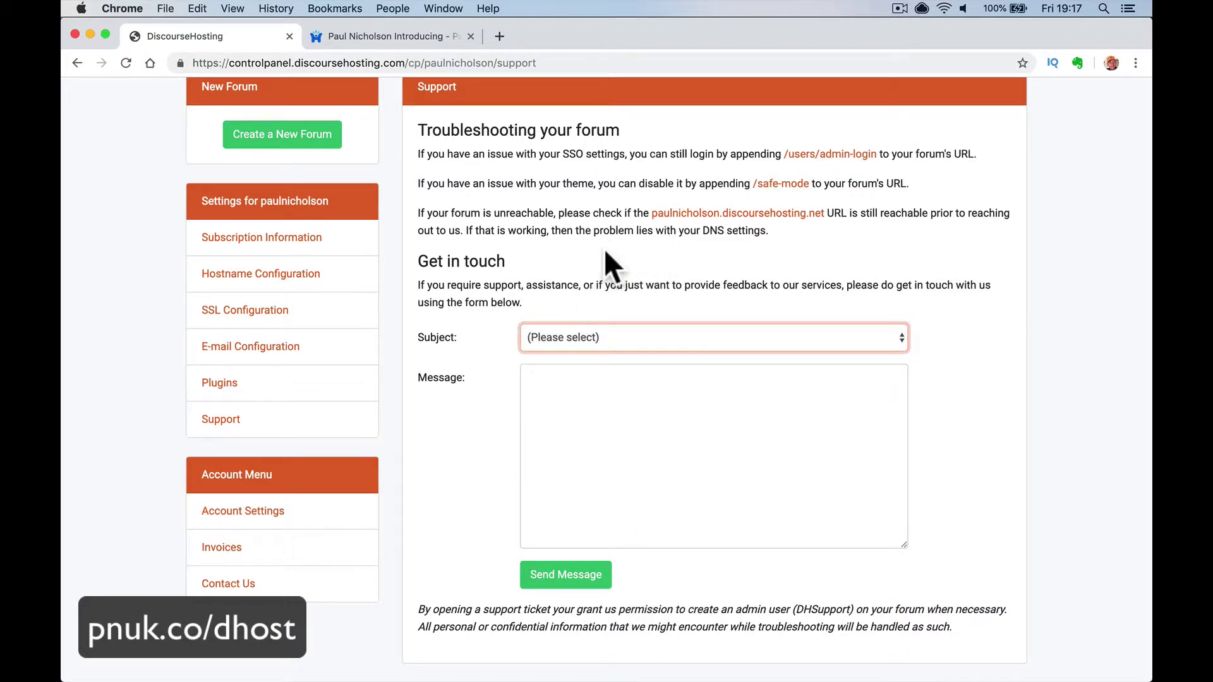
- Visit Account Settings, Contact Us, SSL, E-mail and Plugins, then Create a New Forum
left_click(276, 514)
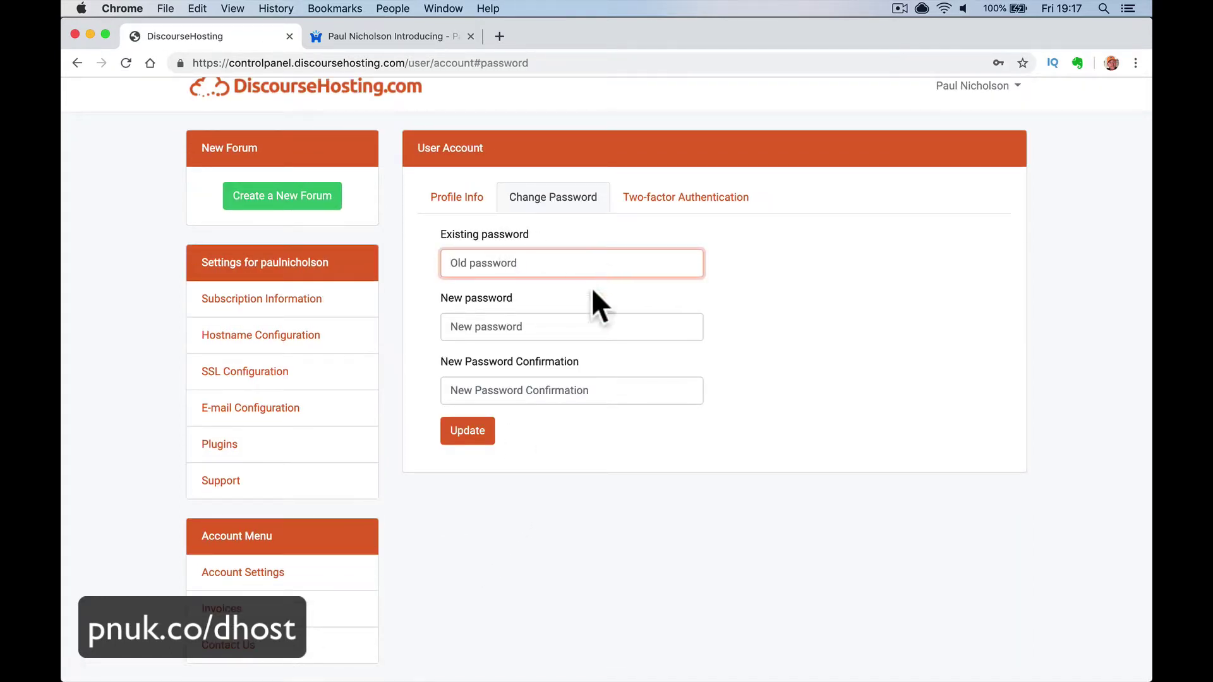
left_click(236, 647)
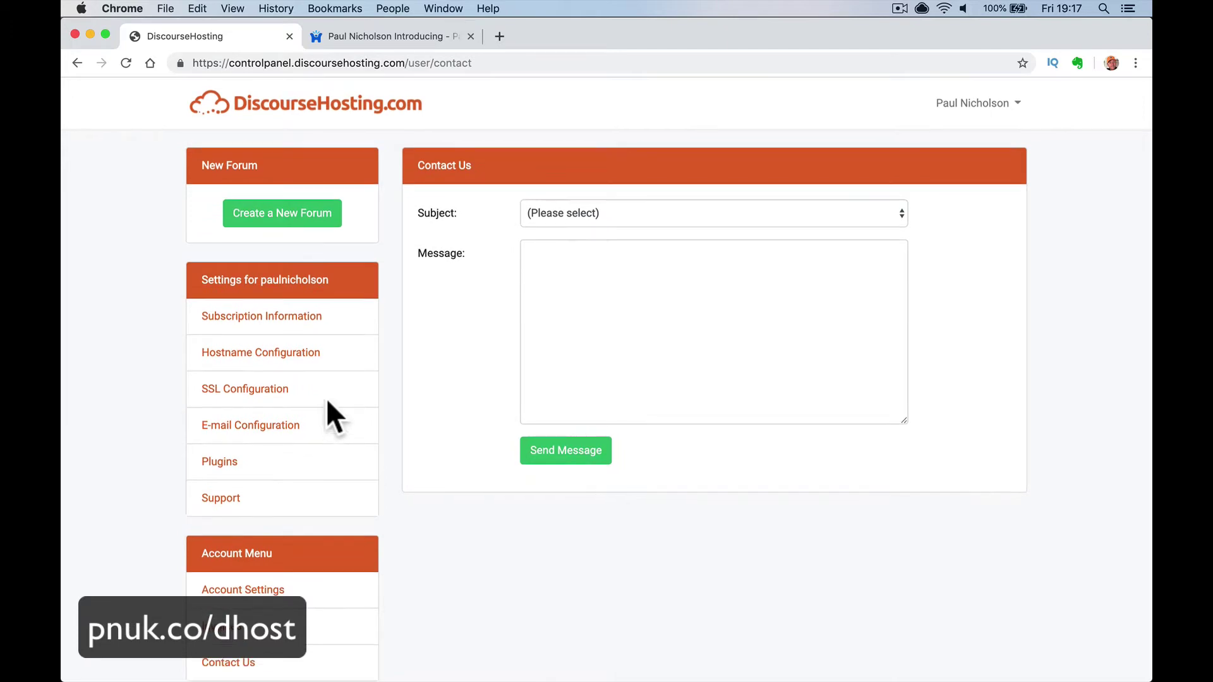
left_click(302, 394)
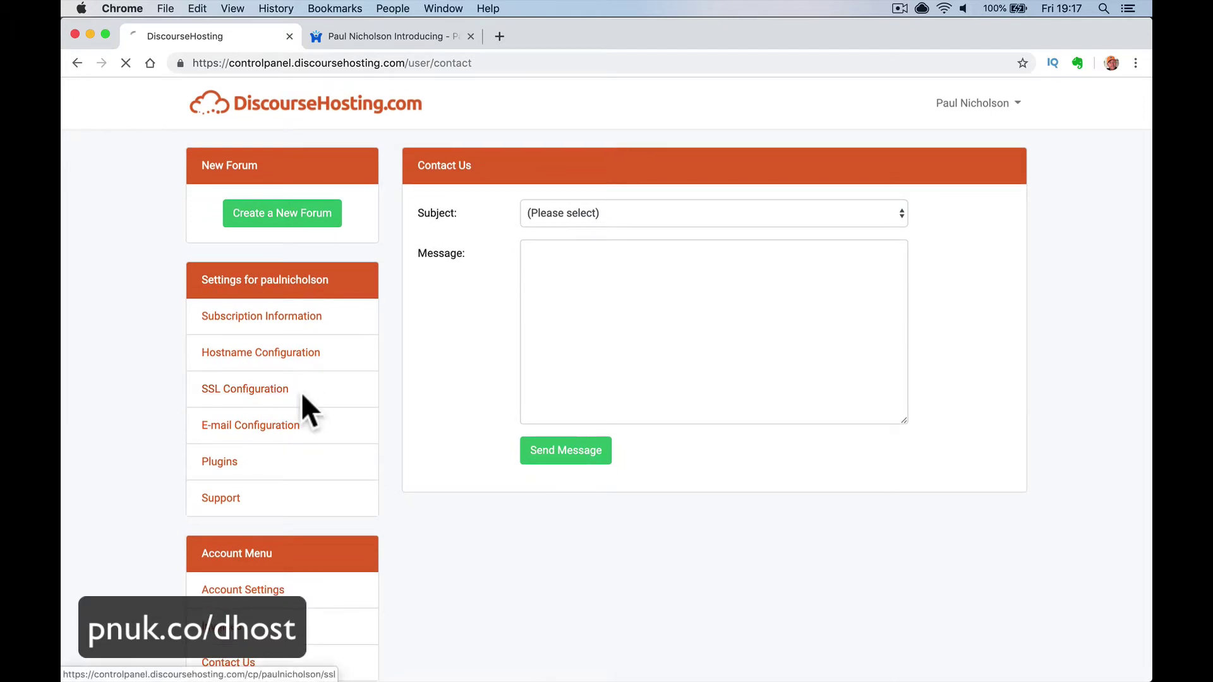
left_click(279, 424)
left_click(232, 467)
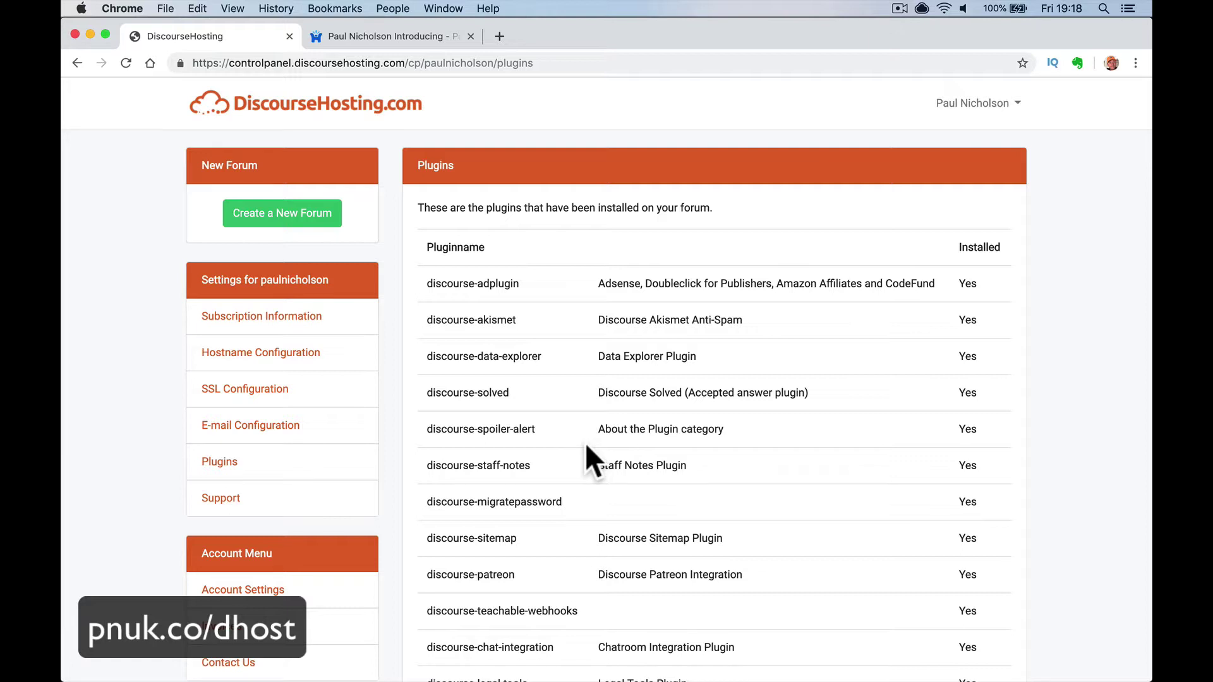
left_click(324, 223)
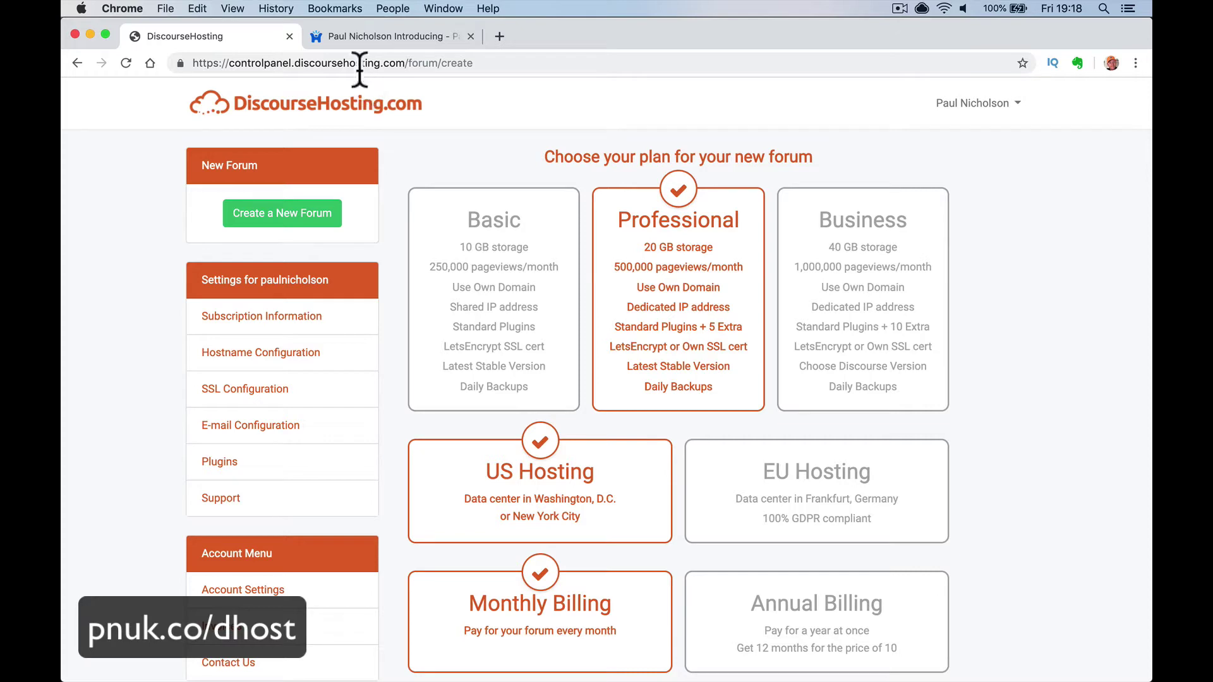
- Return from the forum topic to the forum home showing Uncategorized, Zoho Inventory and Introduce Yourself
left_click(369, 38)
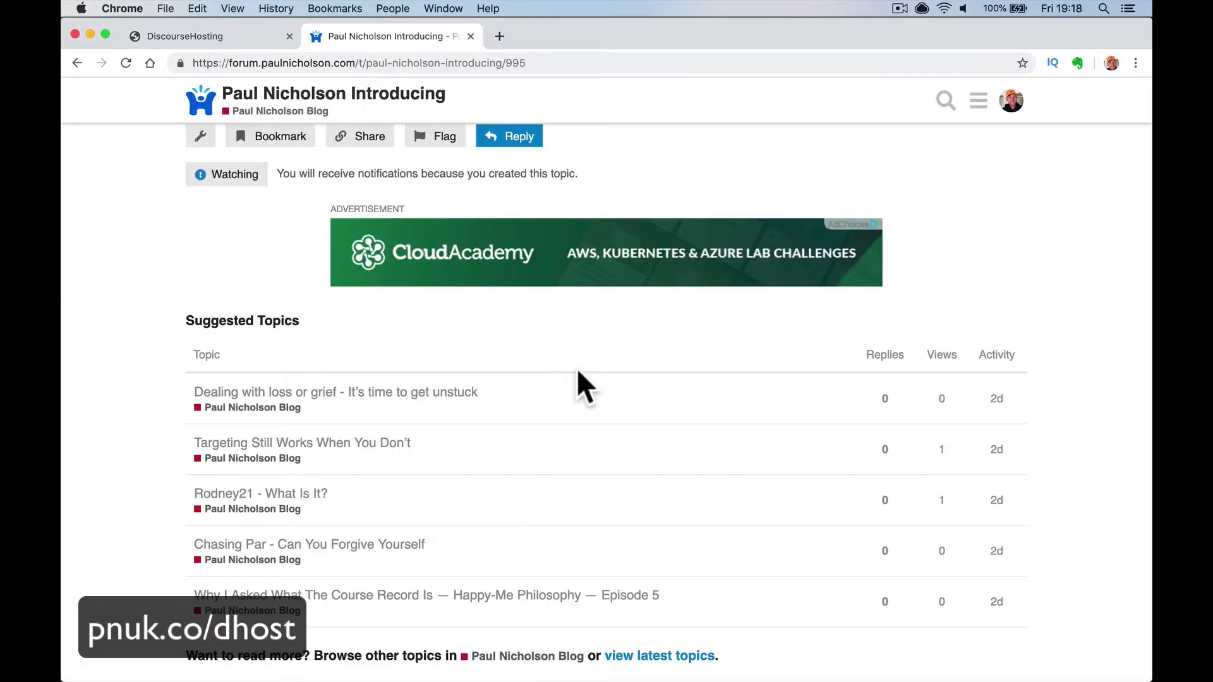
scroll(578, 371, "up", 7)
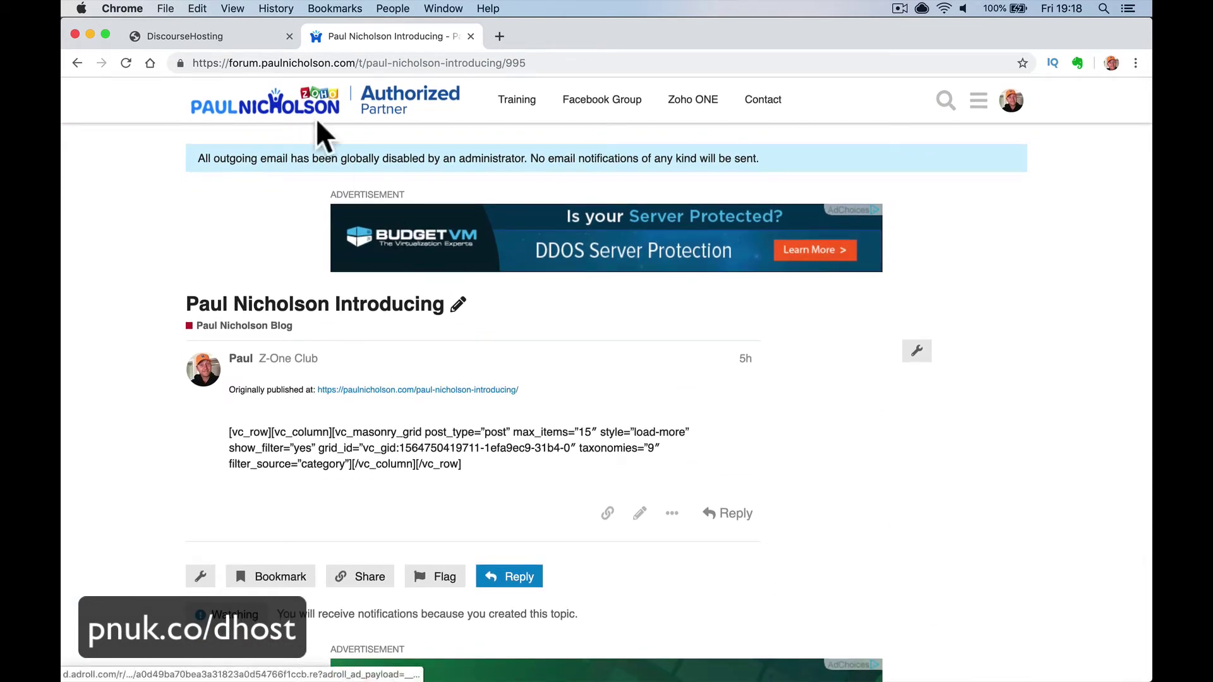
left_click(315, 118)
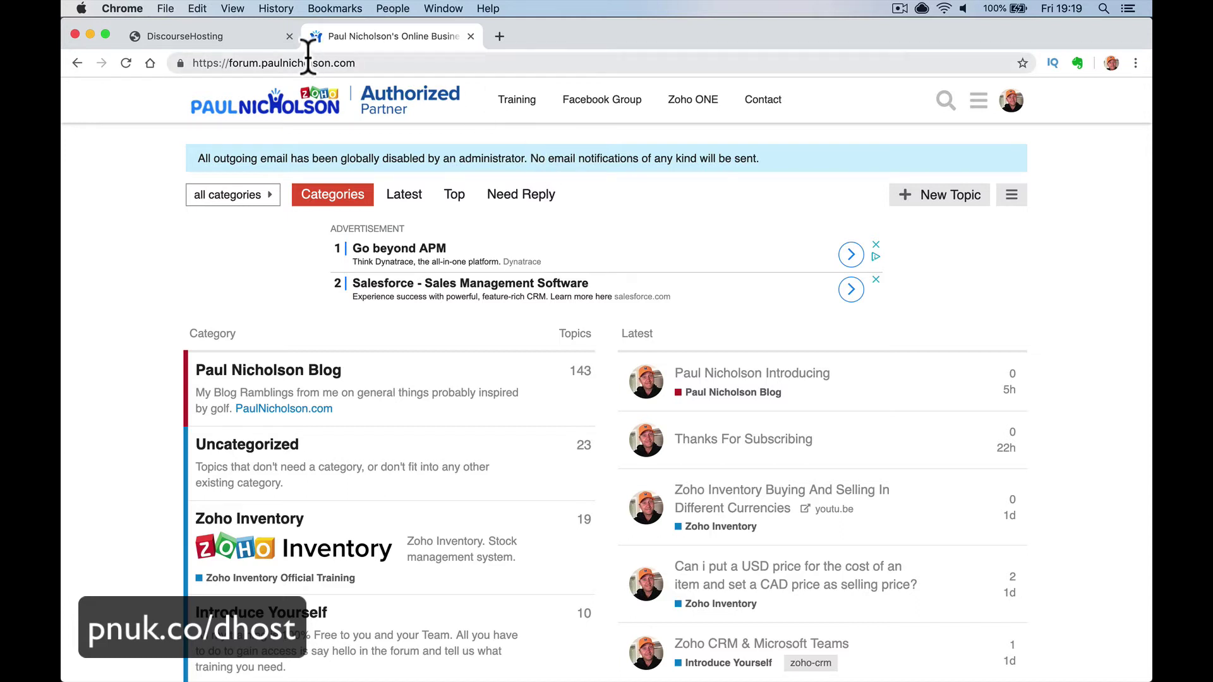
left_click(285, 63)
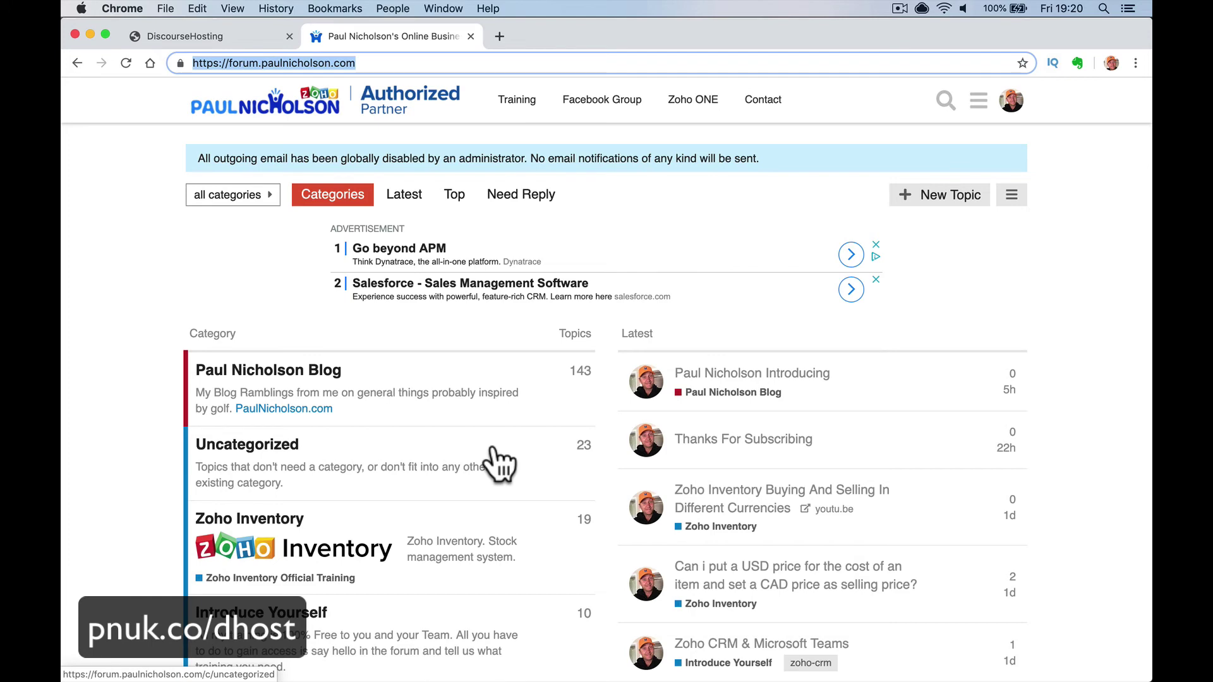
- Browse the linked 60-member Facebook training group page, then swipe back toward the forum
left_click(583, 114)
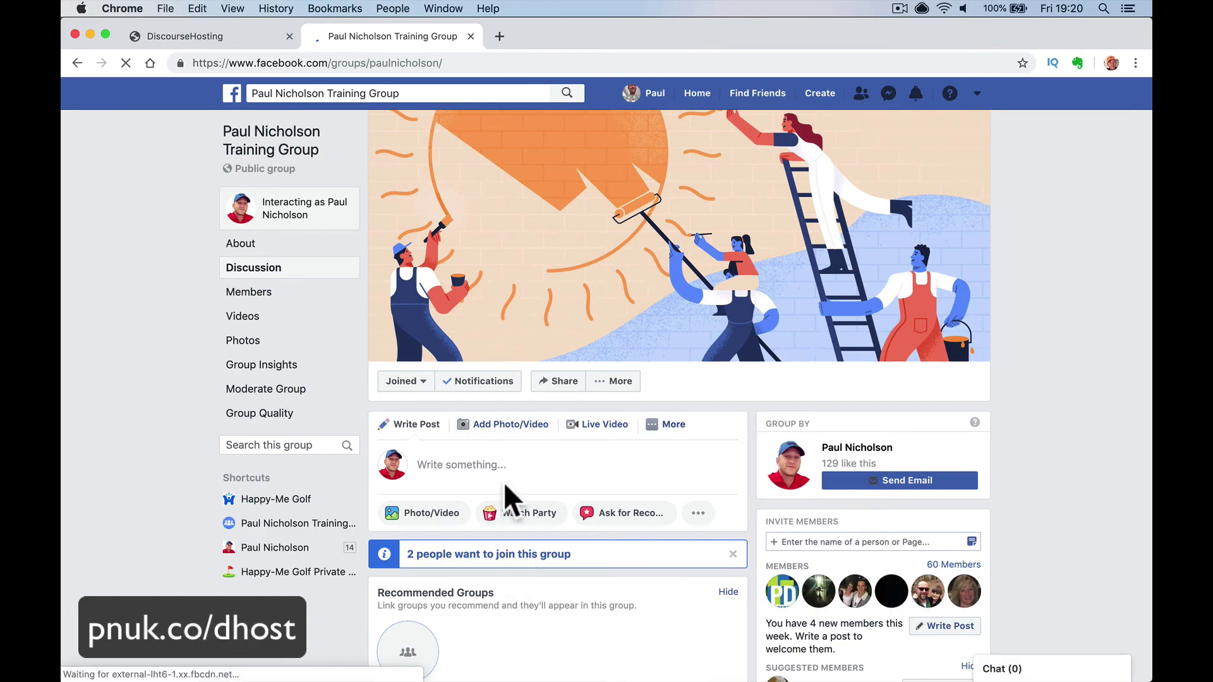
scroll(501, 351, "down", 7)
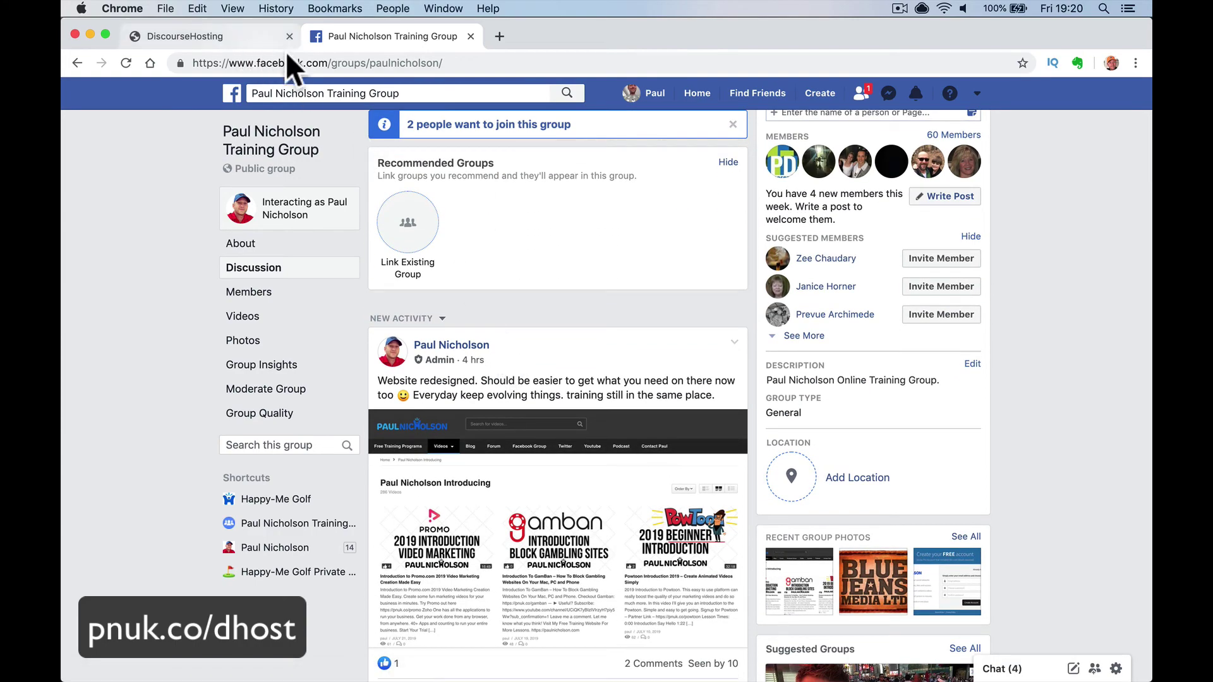
scroll(120, 185, "left", 5)
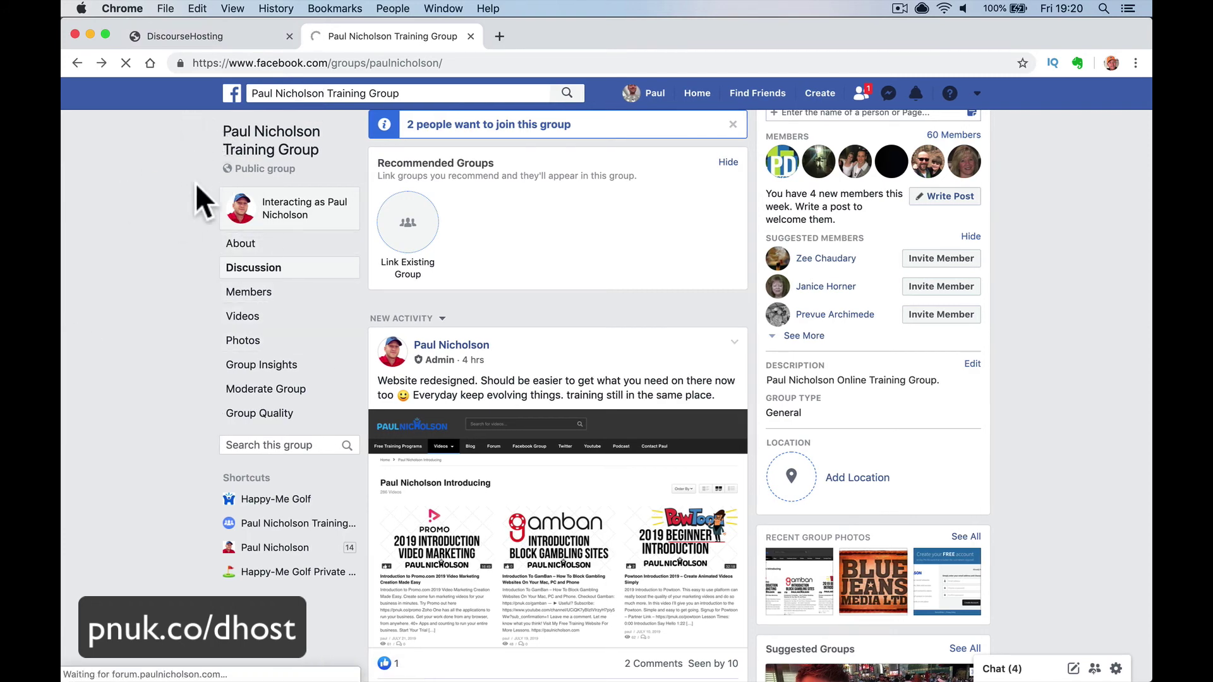
- Return to the Create a New Forum plan page with Professional, US Hosting and Monthly Billing
left_click(186, 41)
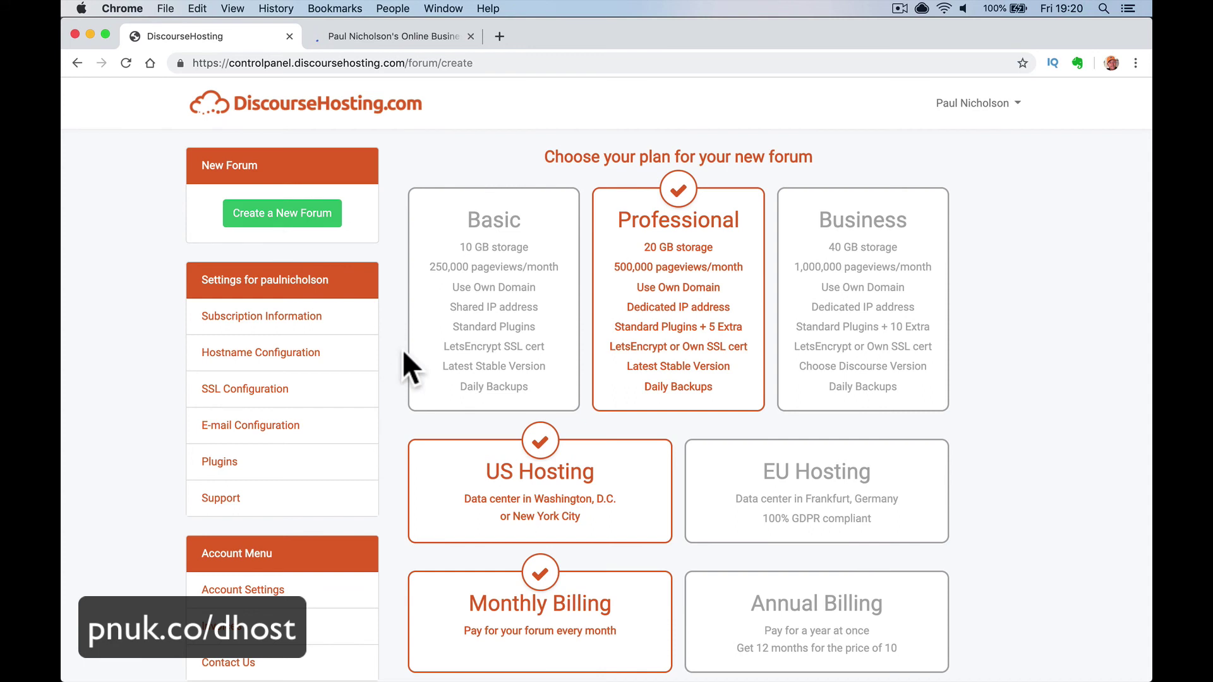